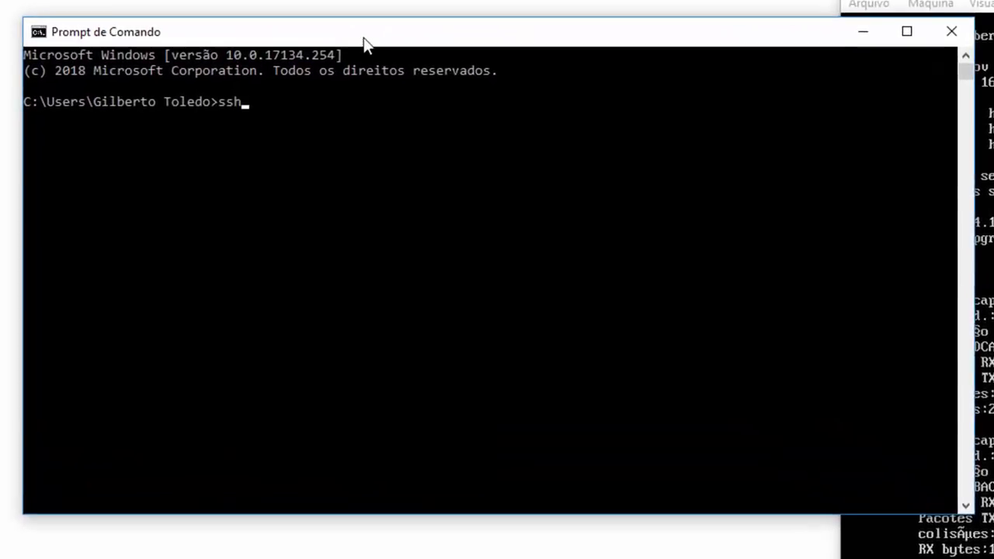
Run ssh to the VM user at 192.168.0.107 with the console visible, then bring up the Win+X menu.
text(gilbery)
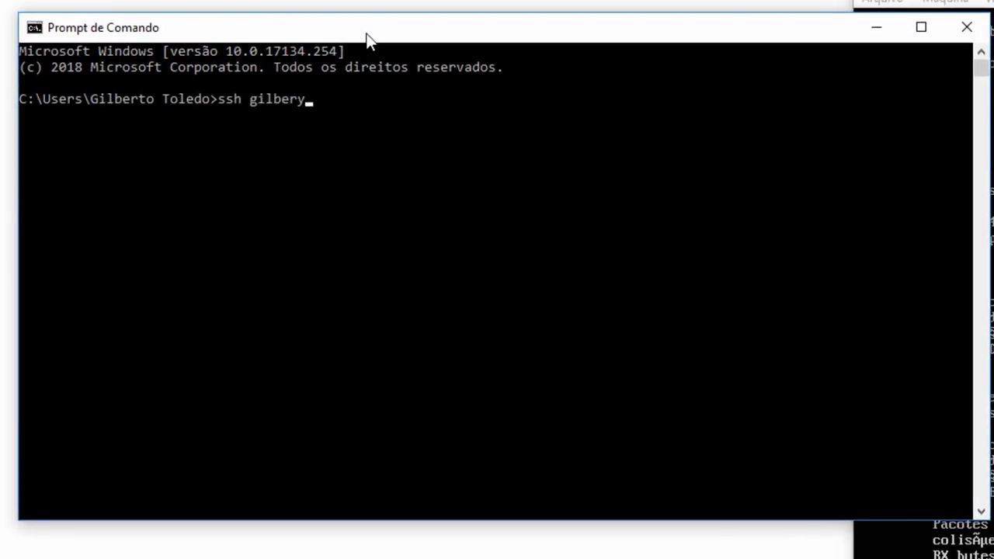
key(BackSpace)
text(to)
text(@)
text(192.)
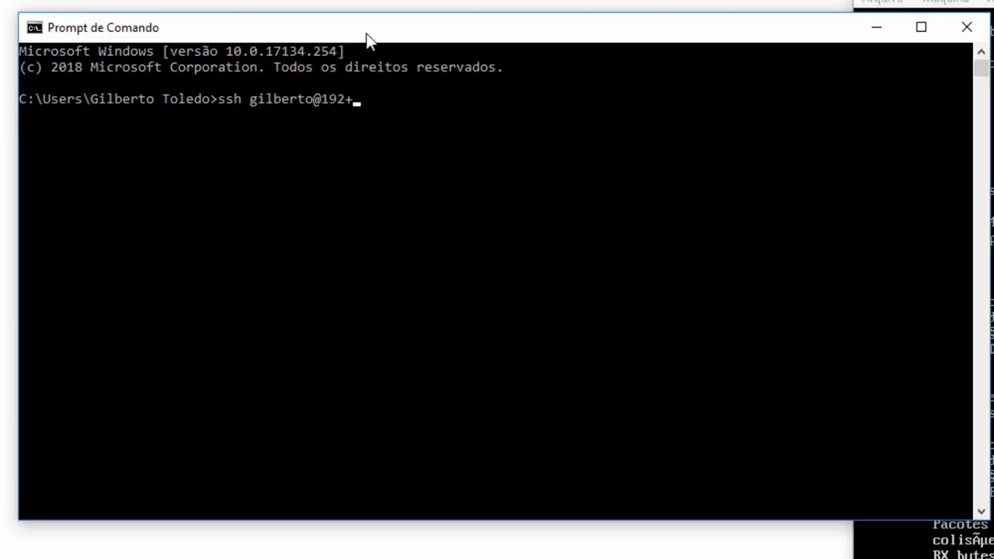
key(BackSpace)
text(.168.0.107)
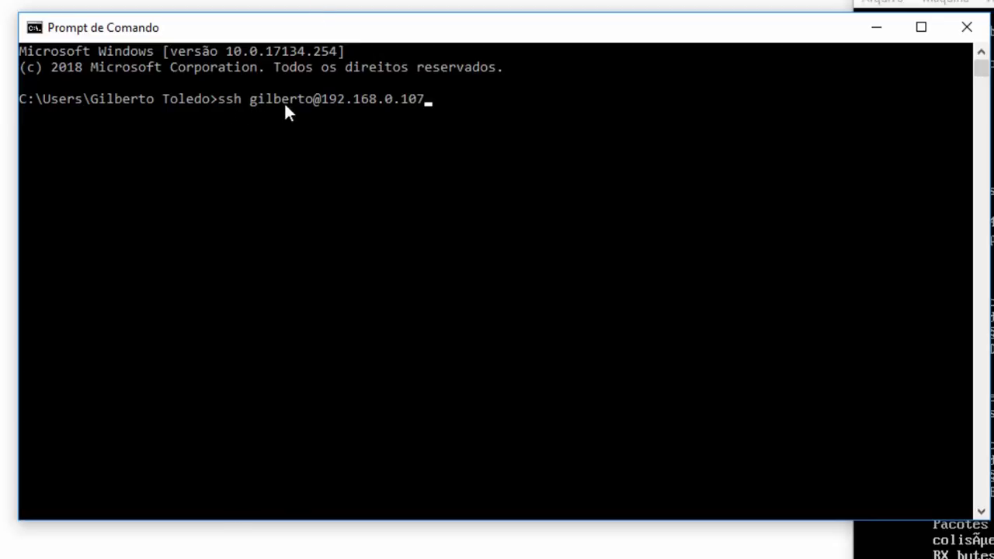
drag(441, 38, 559, 23)
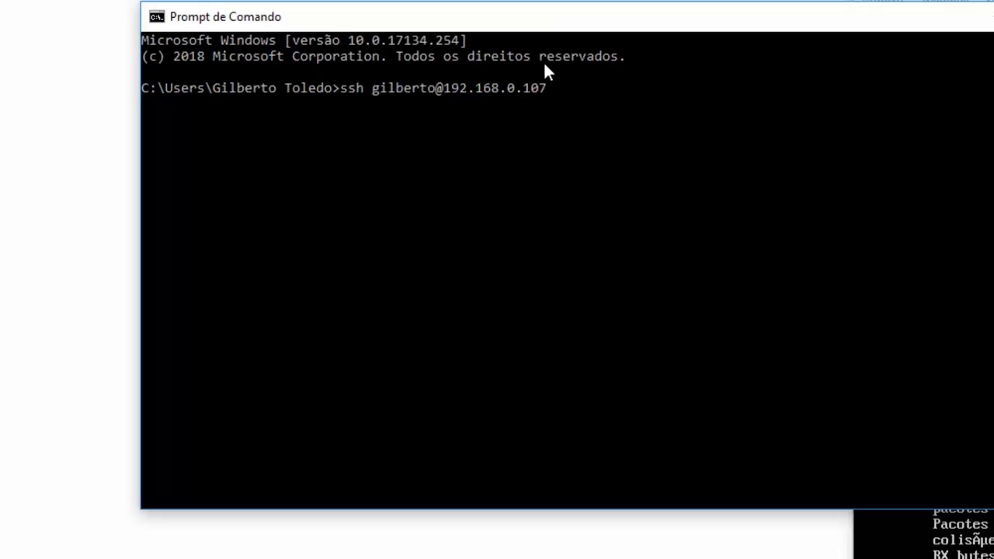
drag(606, 24, 625, 135)
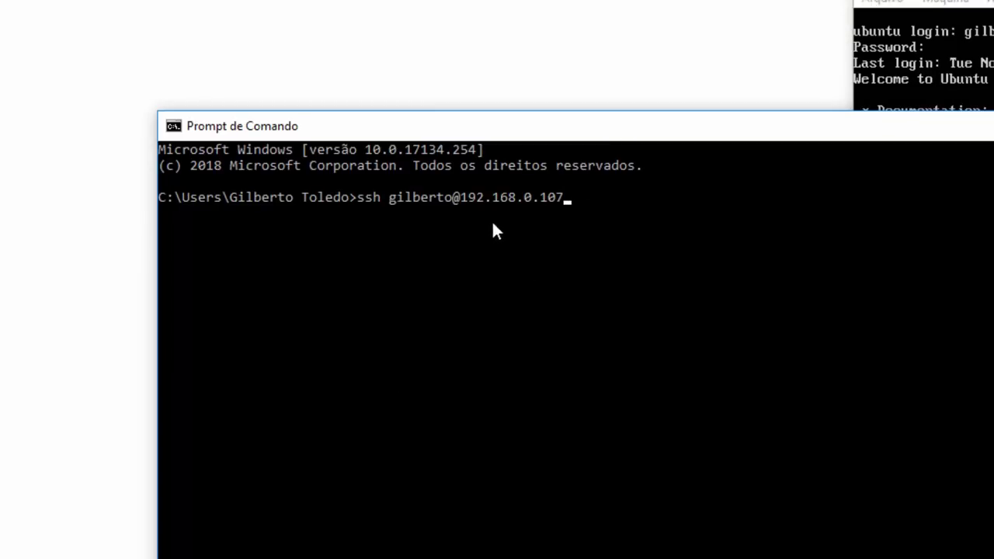
key(Return)
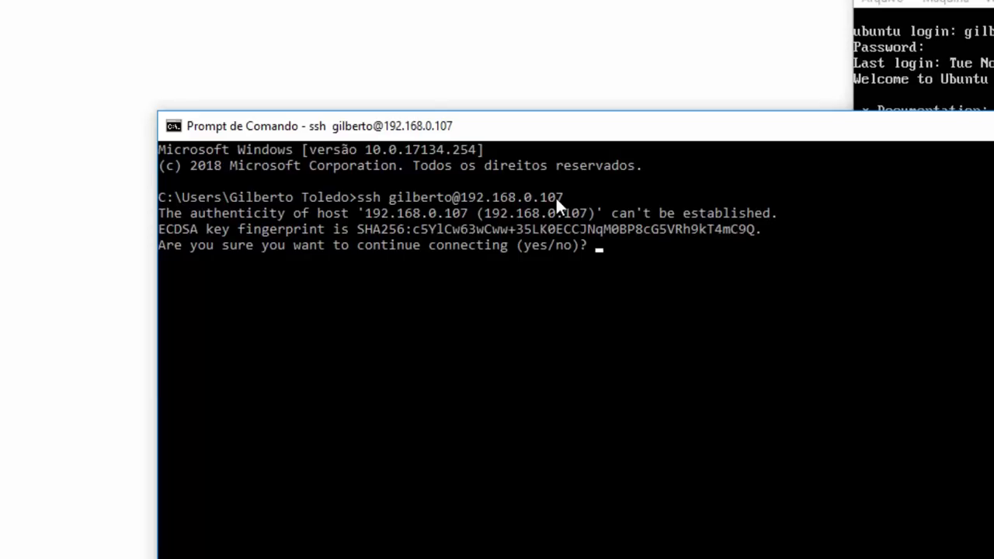
key(super+x)
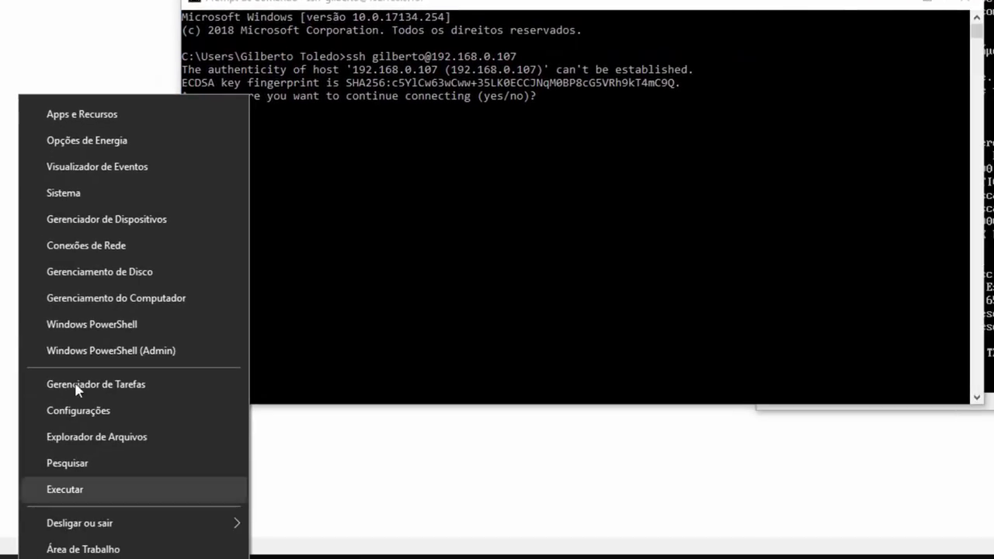
Check the installed optional features in Apps and Features for OpenSSH Client.
click(62, 118)
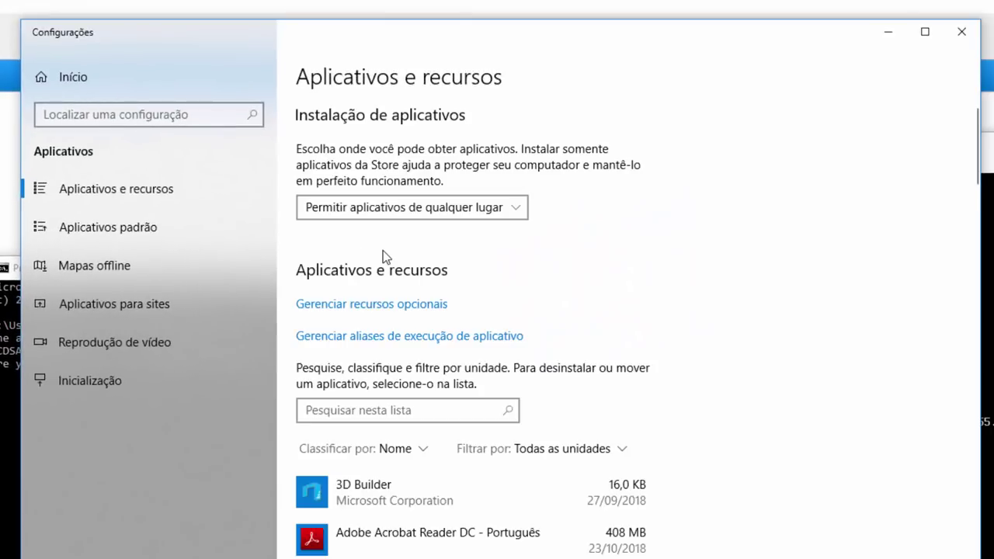
click(351, 307)
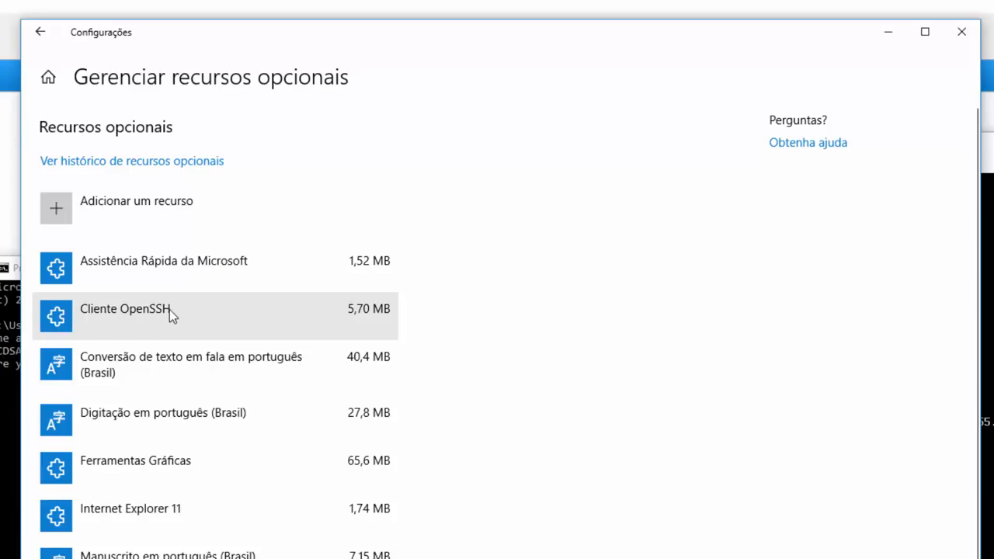
scroll(171, 396, down, 2)
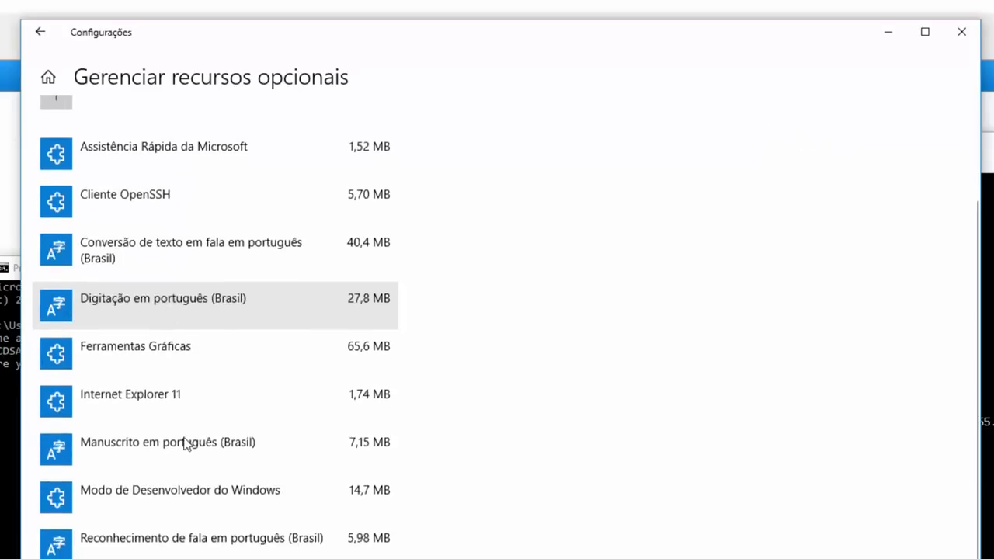
scroll(172, 440, up, 2)
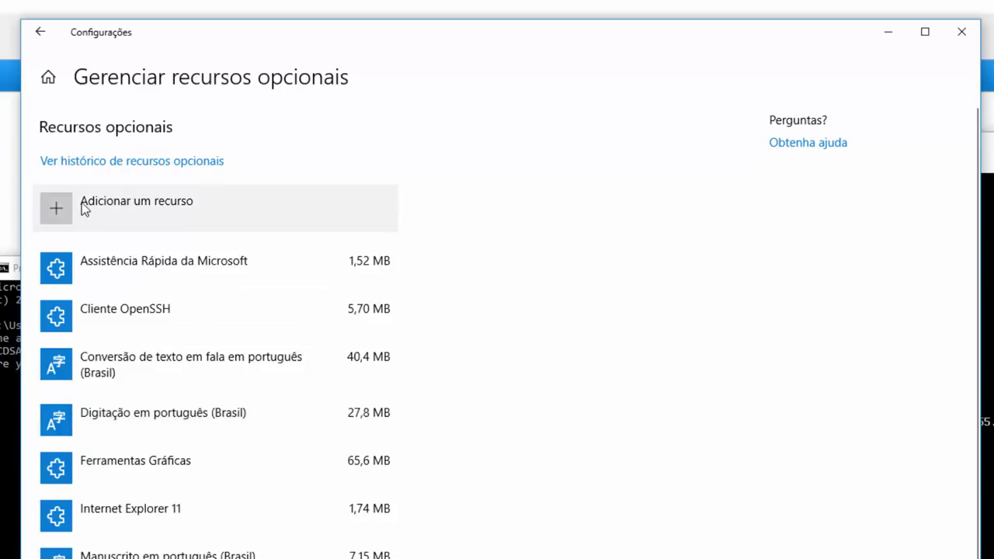
Browse the features available to add and expand OpenSSH Server's details.
click(107, 208)
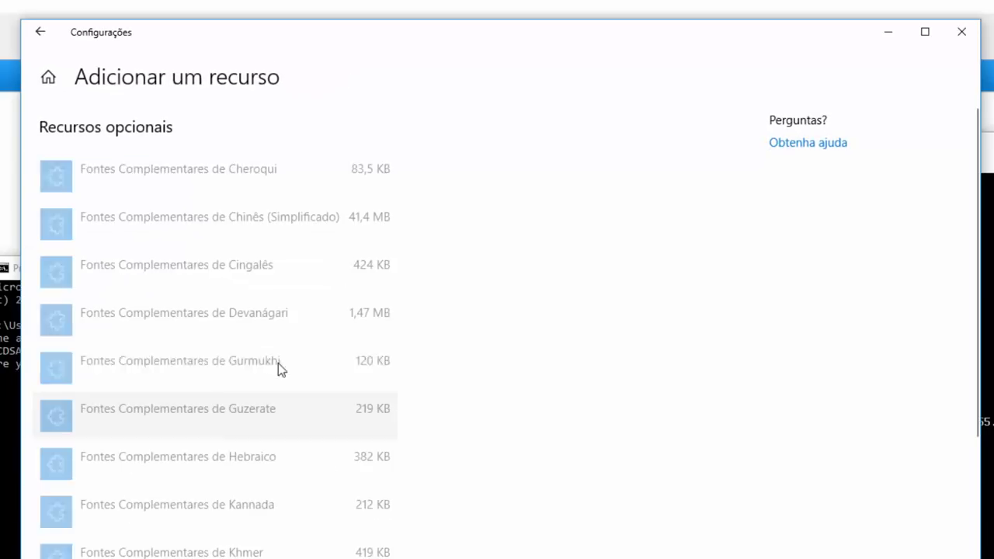
scroll(230, 421, down, 8)
scroll(175, 344, up, 8)
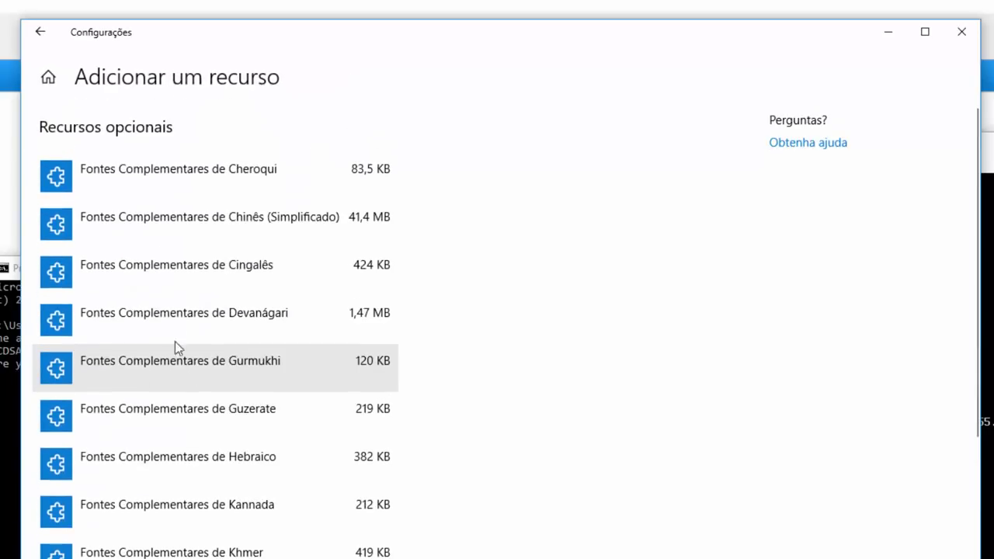
scroll(195, 334, down, 10)
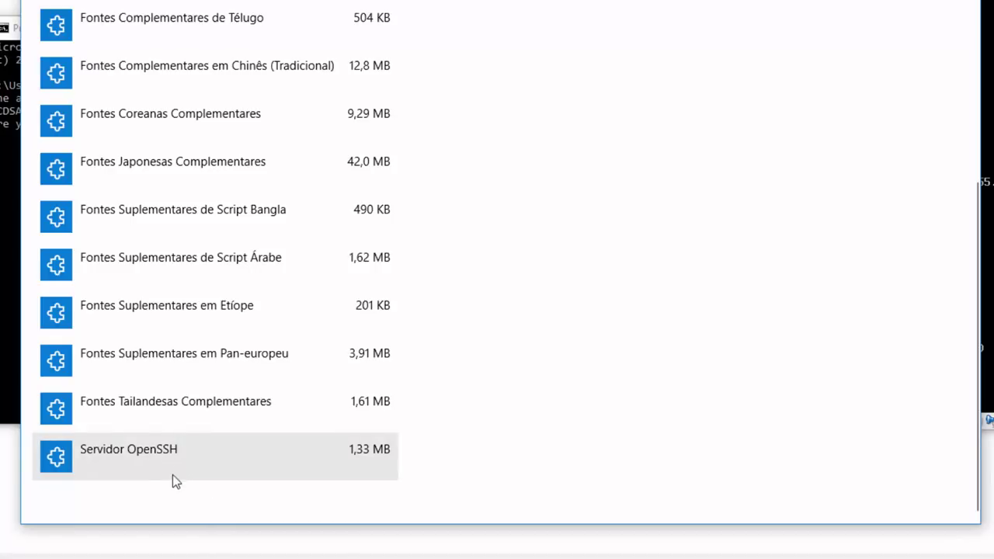
scroll(174, 451, up, 8)
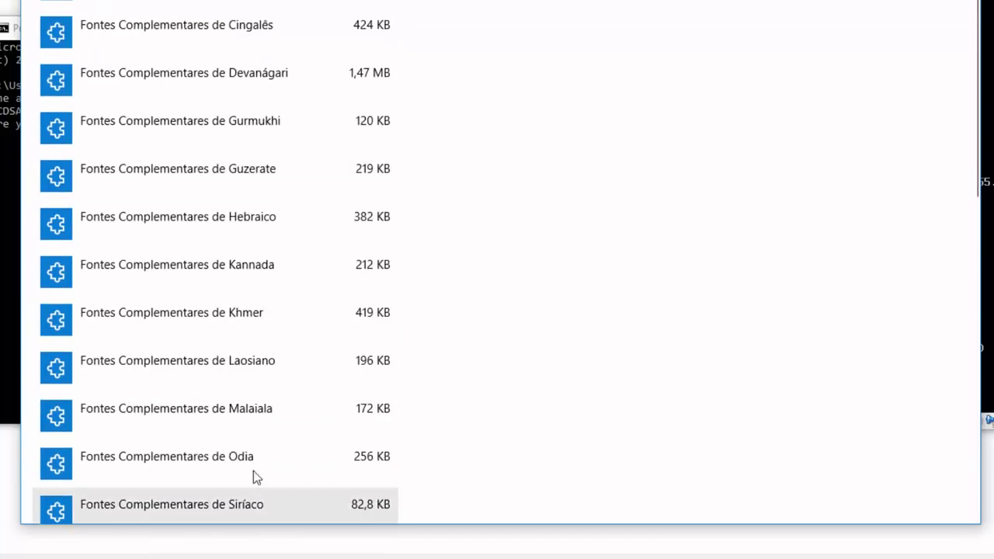
scroll(256, 476, down, 7)
click(167, 482)
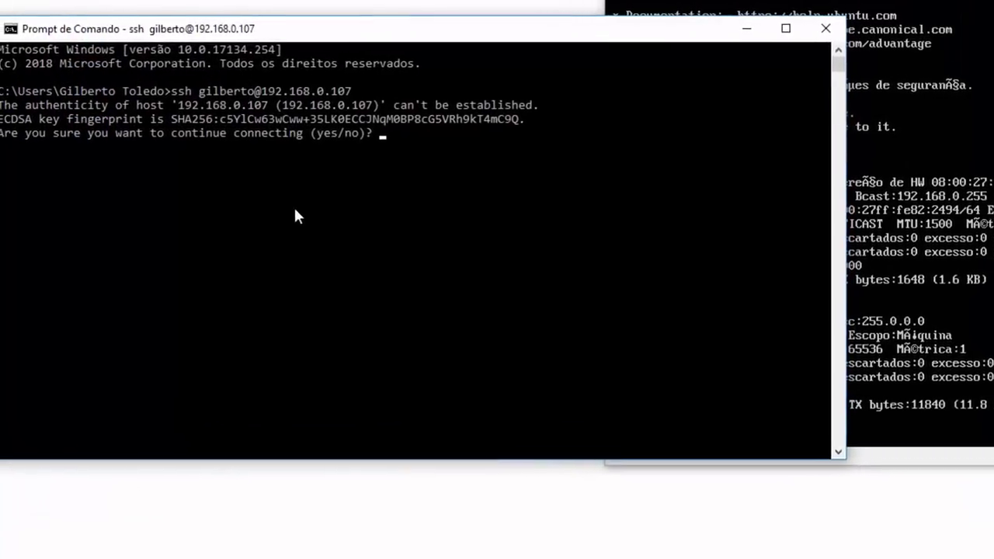
click(344, 226)
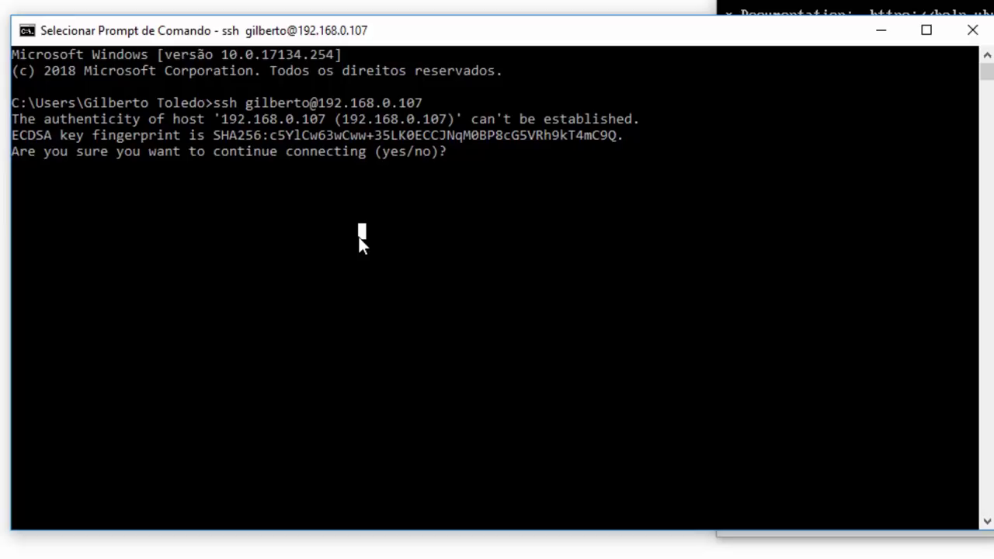
Answer yes to trust the VM's host key and log in with the password.
key(Escape)
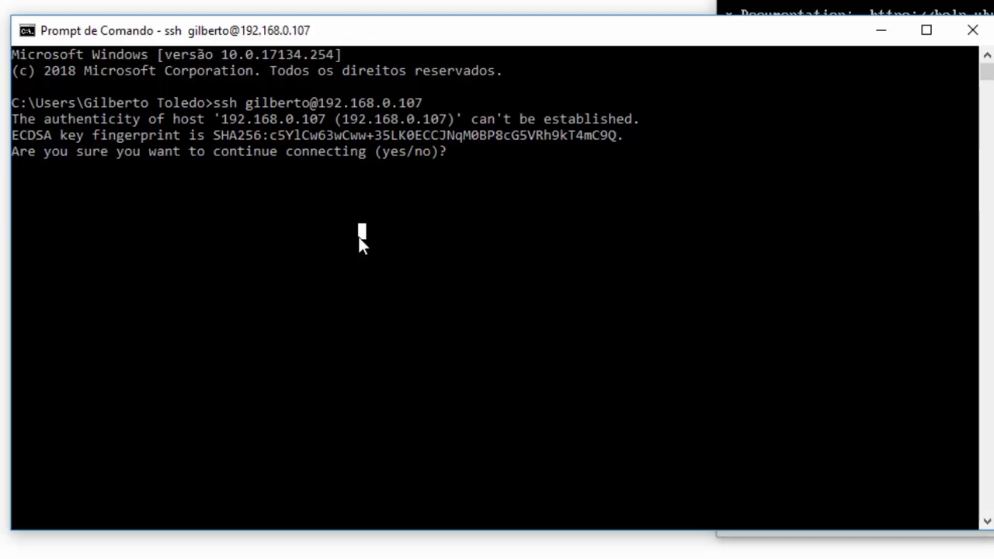
text(yes)
key(Return)
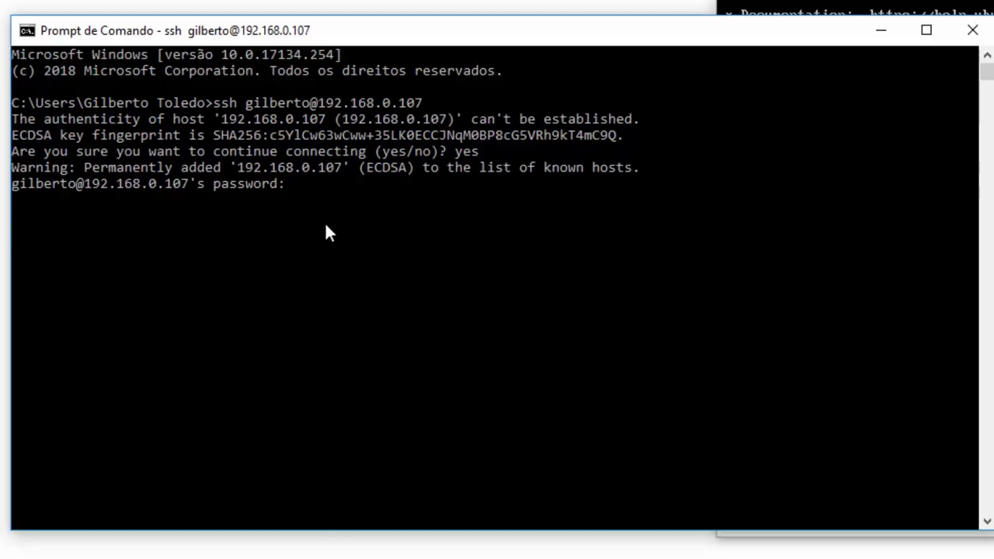
key(Return)
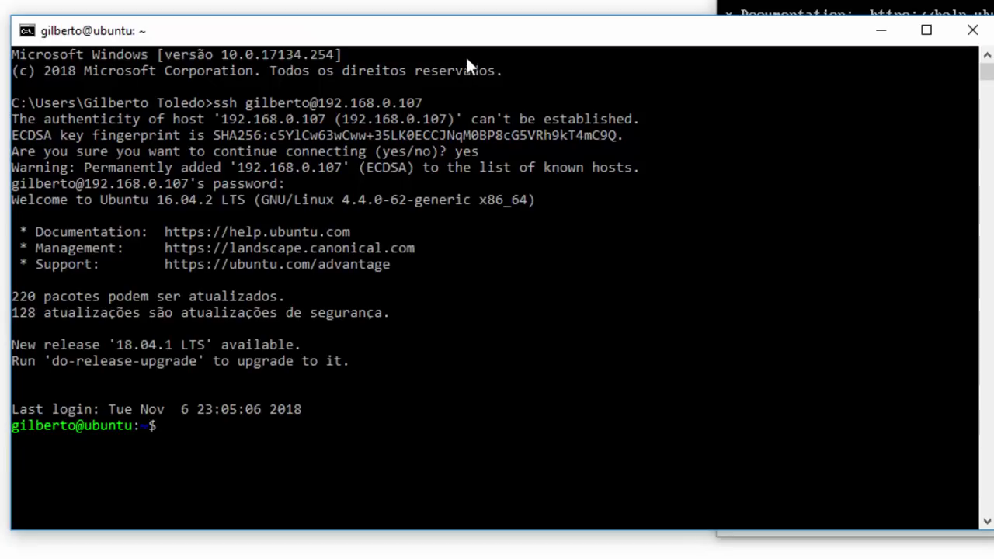
Arrange the ssh window and the VirtualBox VM console side by side.
drag(466, 38, 317, 25)
click(854, 311)
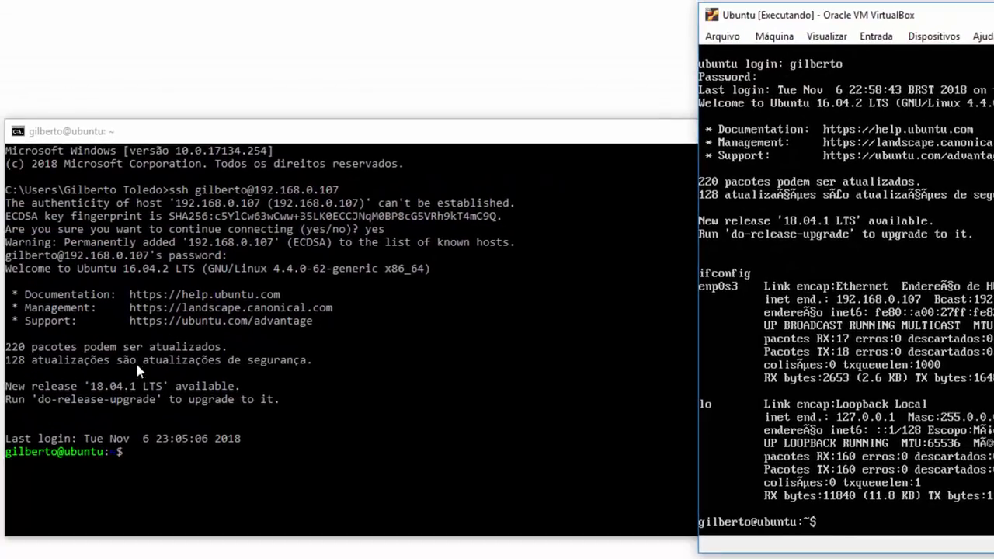
drag(418, 132, 759, 90)
click(558, 424)
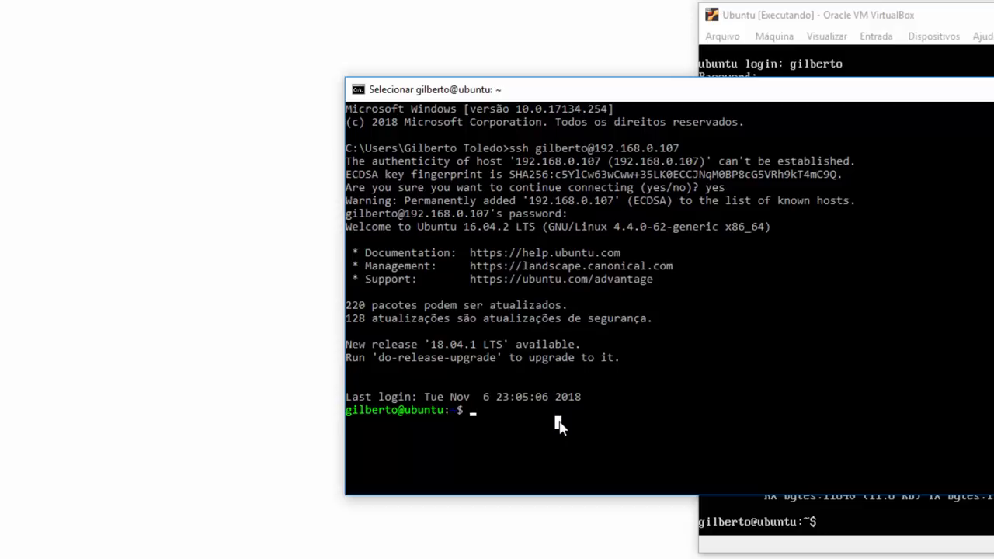
click(926, 16)
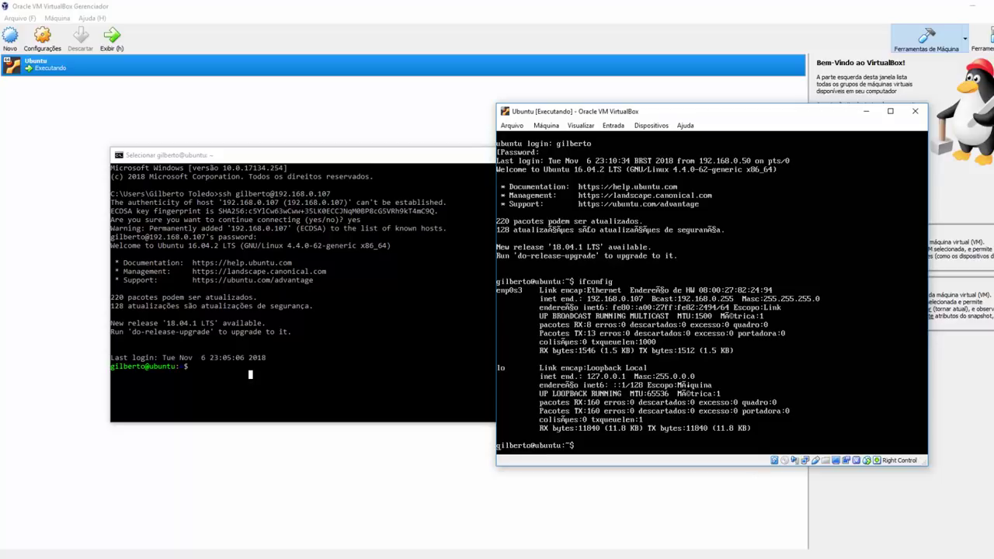
Load 192.168.0.107 in Chrome to show the VM's demo page.
click(139, 553)
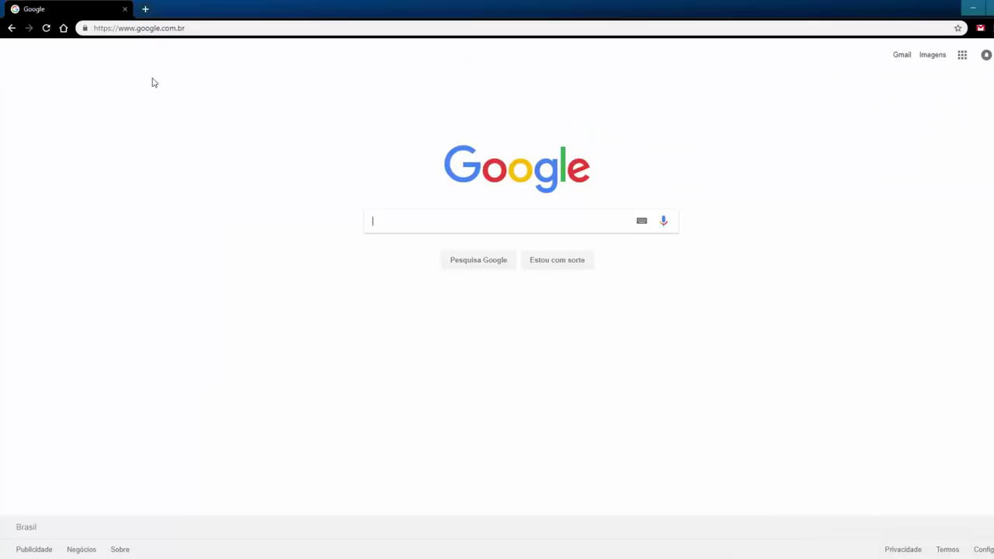
click(200, 28)
text(192.1)
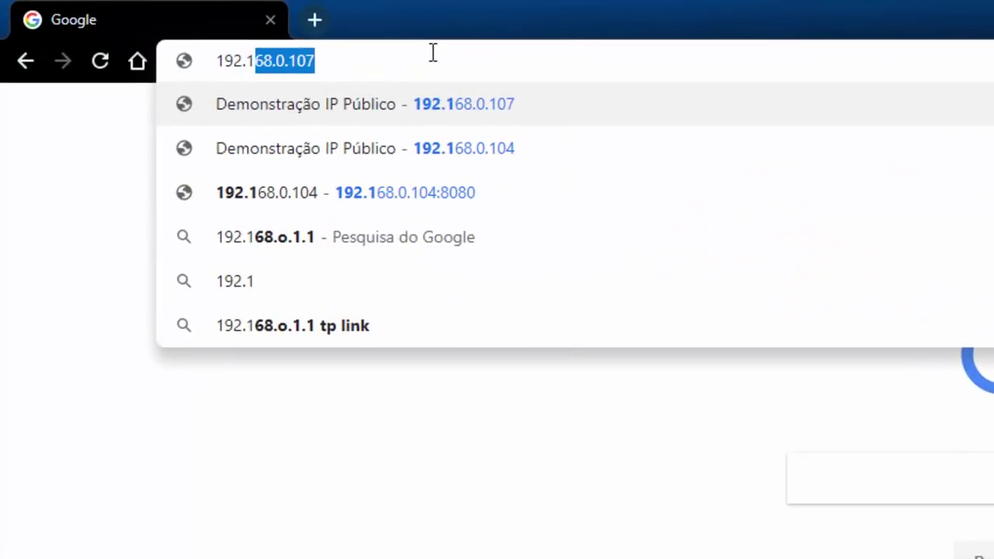
text(68.0.107)
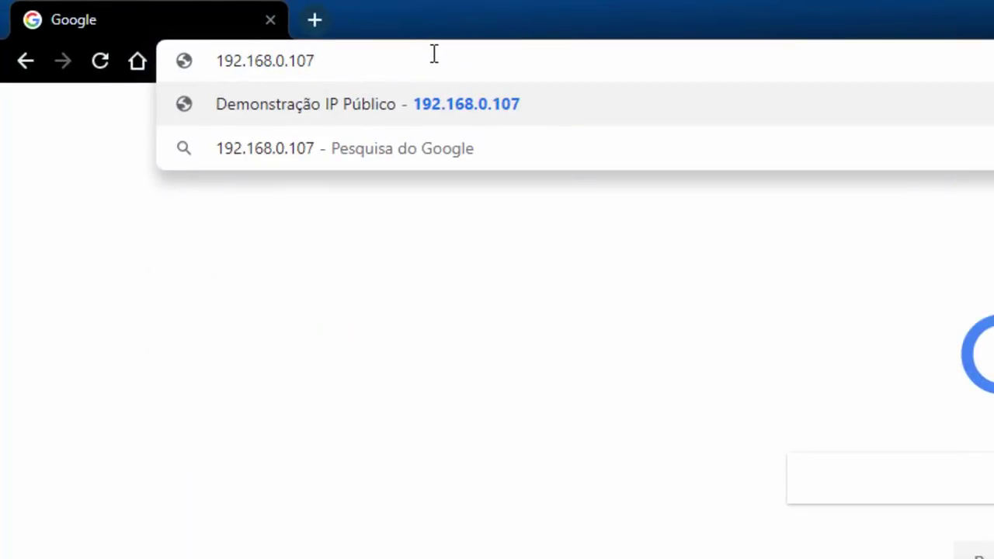
key(Return)
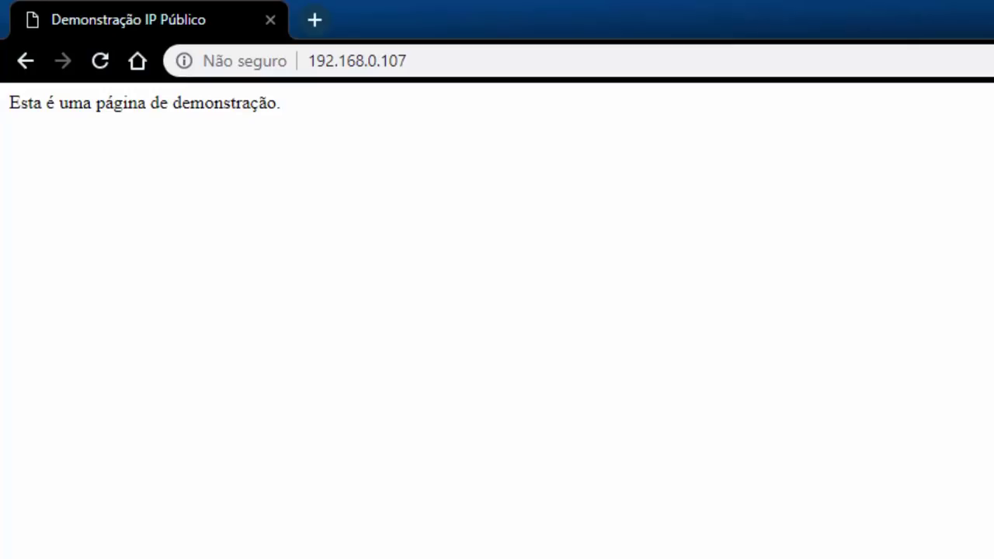
View the demo page's HTML source, then close the source tab.
right_click(851, 276)
click(885, 515)
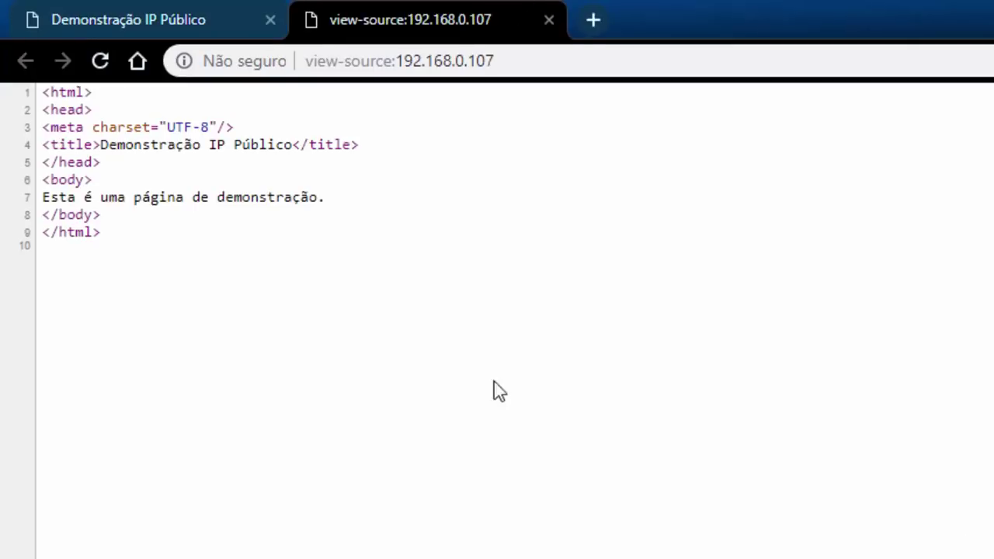
click(551, 21)
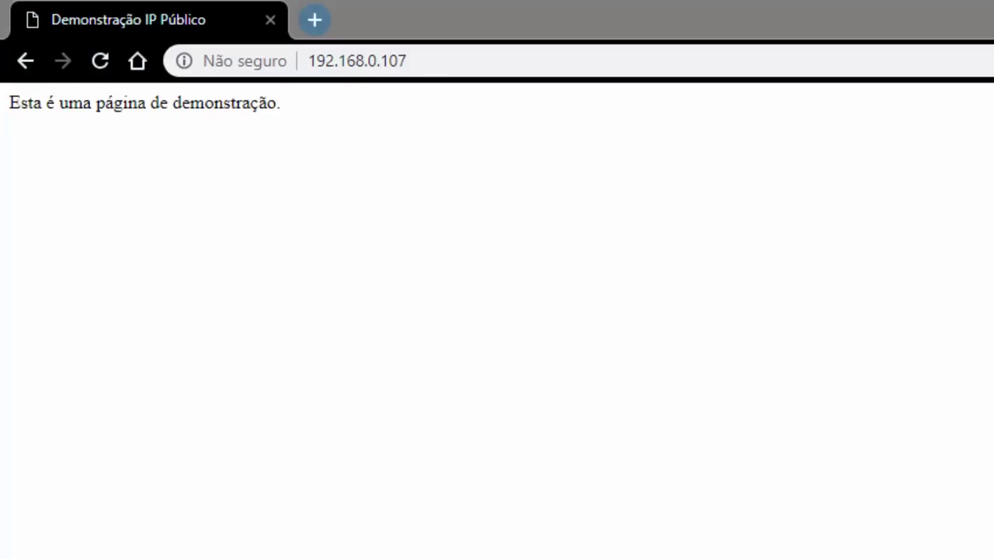
click(426, 9)
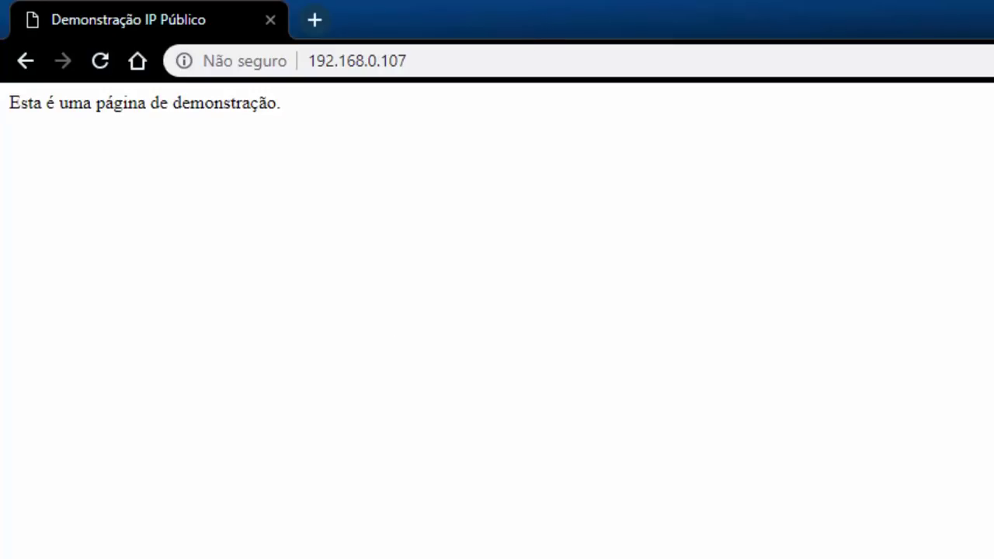
Run ipconfig in a new Command Prompt, showing gateway 192.168.0.1, and move the window aside.
key(super)
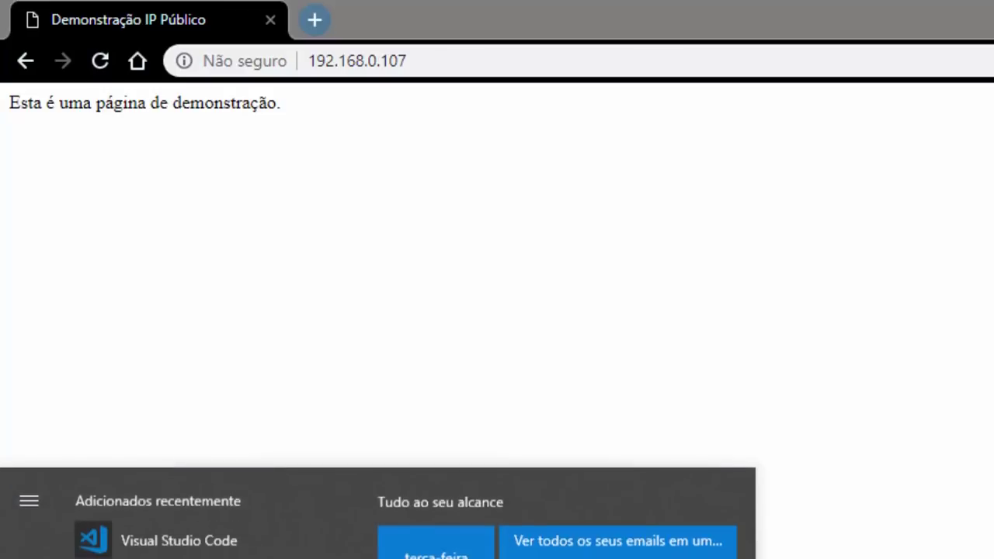
key(Return)
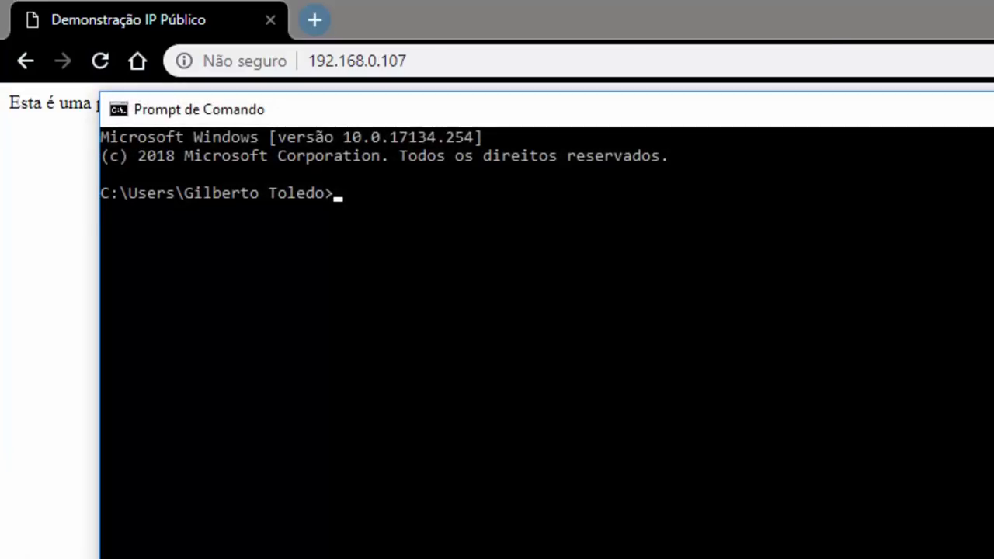
text(ipconfig)
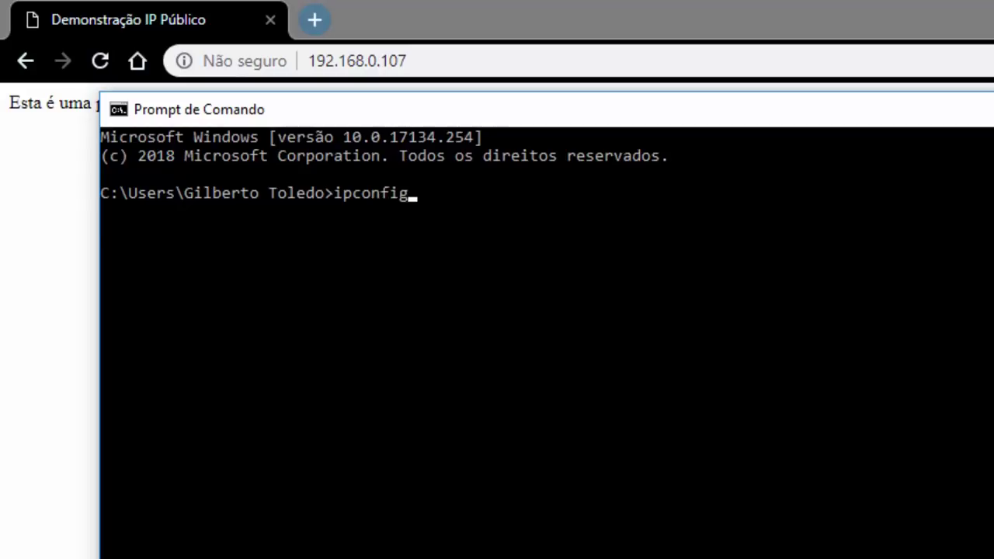
key(Return)
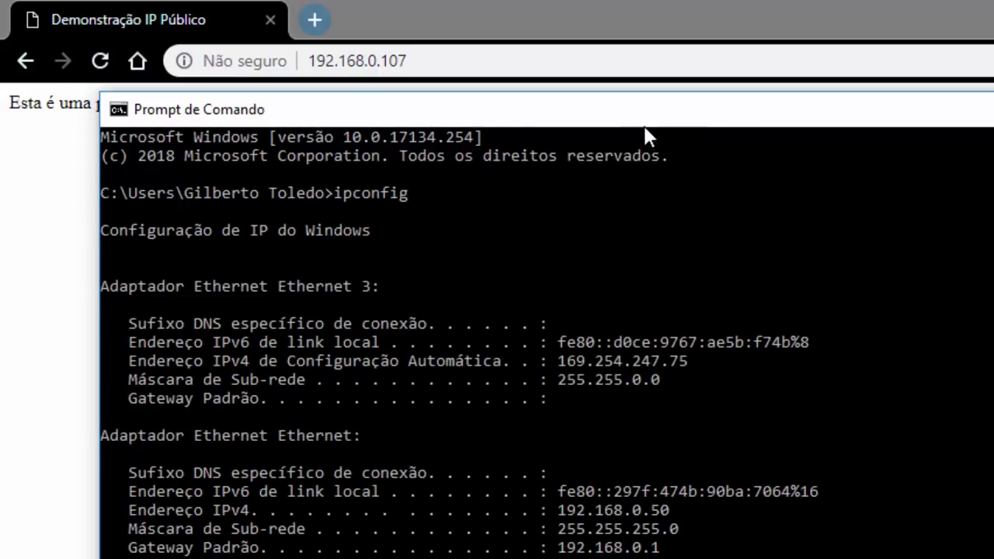
drag(645, 114, 993, 212)
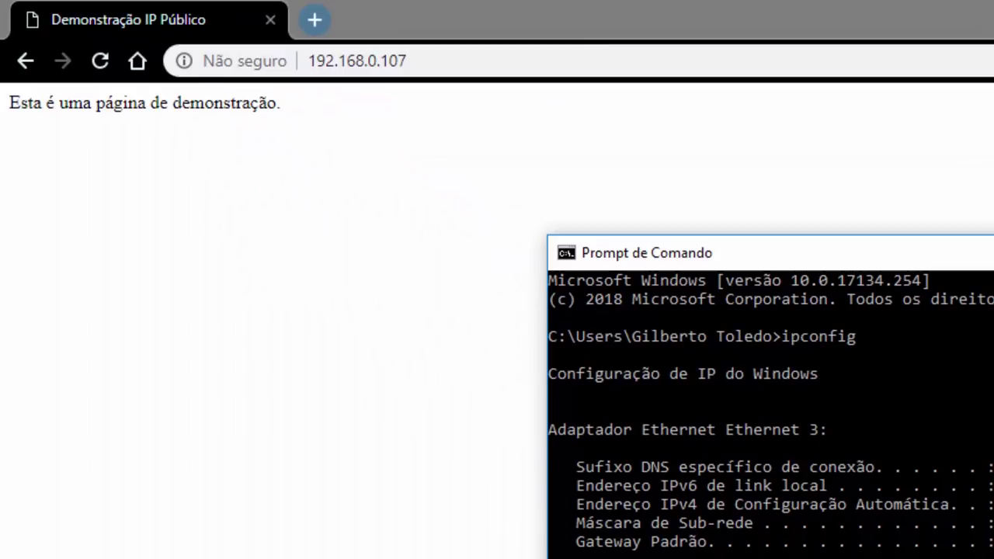
click(426, 65)
Open the router admin at 192.168.0.1 and log in with the admin credentials.
click(481, 64)
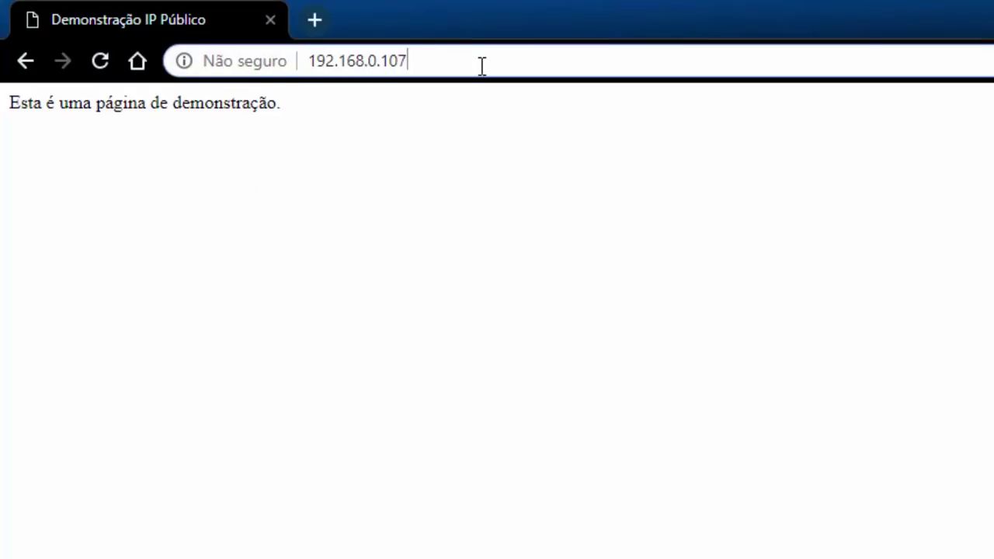
key(BackSpace)
key(BackSpace)
key(Return)
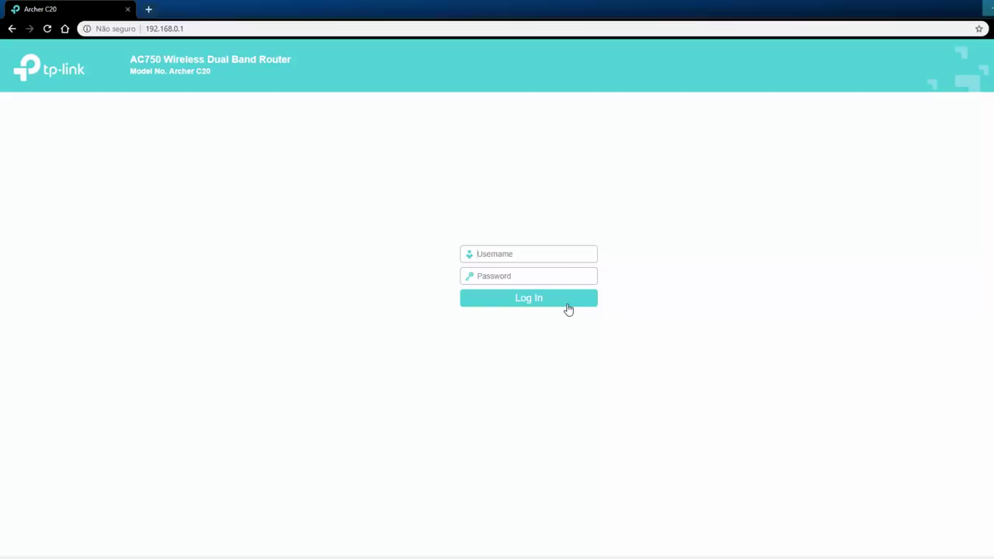
text(admin)
key(Tab)
text(admin)
click(569, 309)
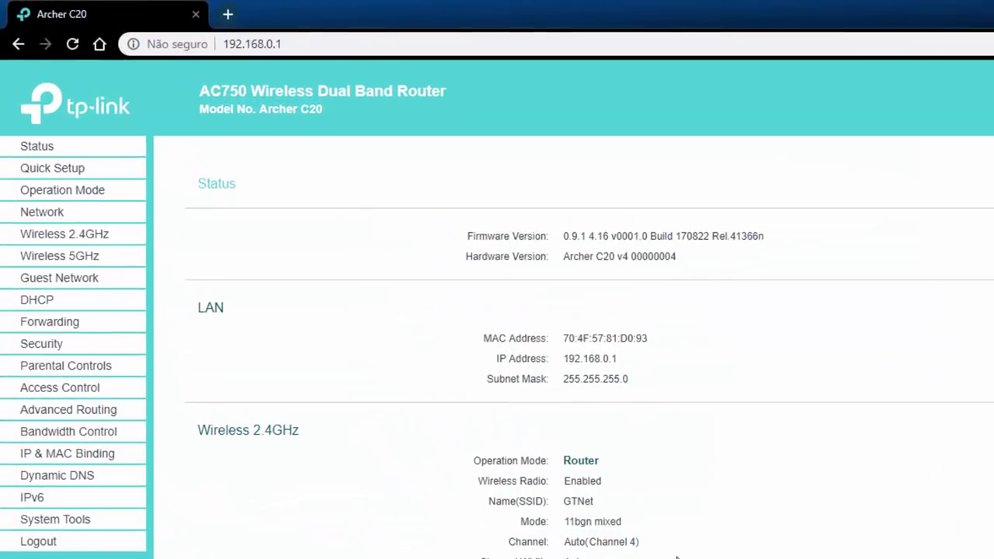
Scroll the Status page to the WAN section and highlight the WAN IP address.
scroll(626, 553, down, 4)
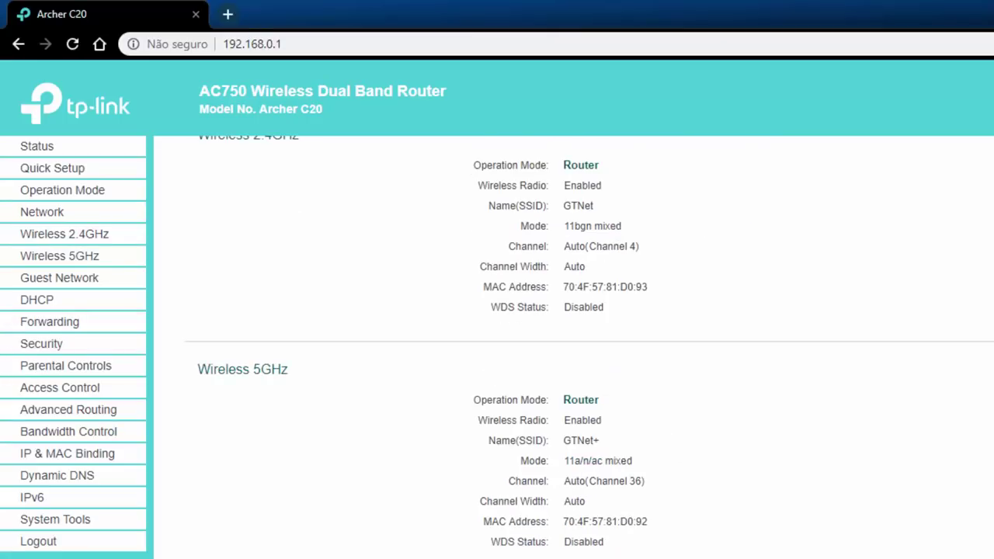
drag(542, 438, 688, 443)
click(693, 281)
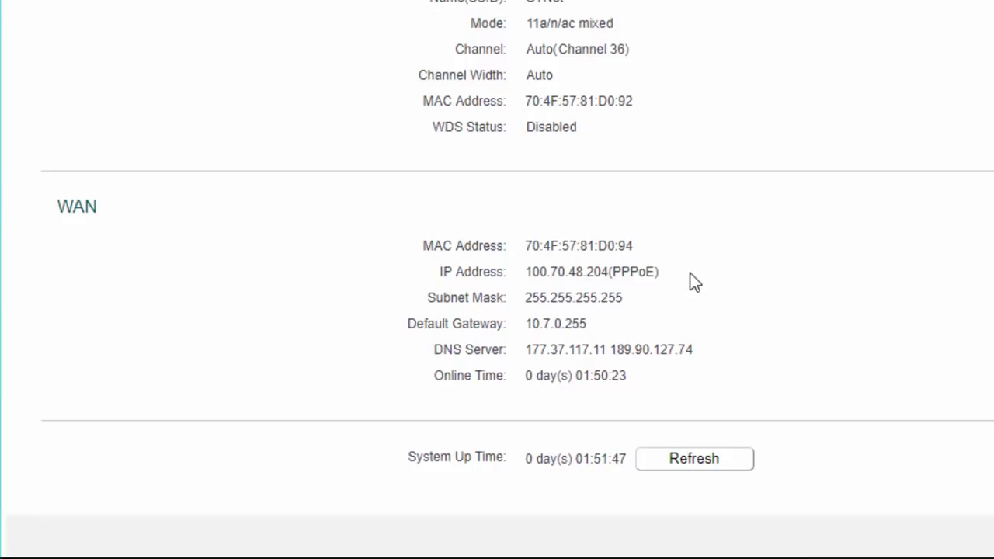
drag(695, 281, 521, 273)
click(693, 281)
drag(528, 274, 702, 260)
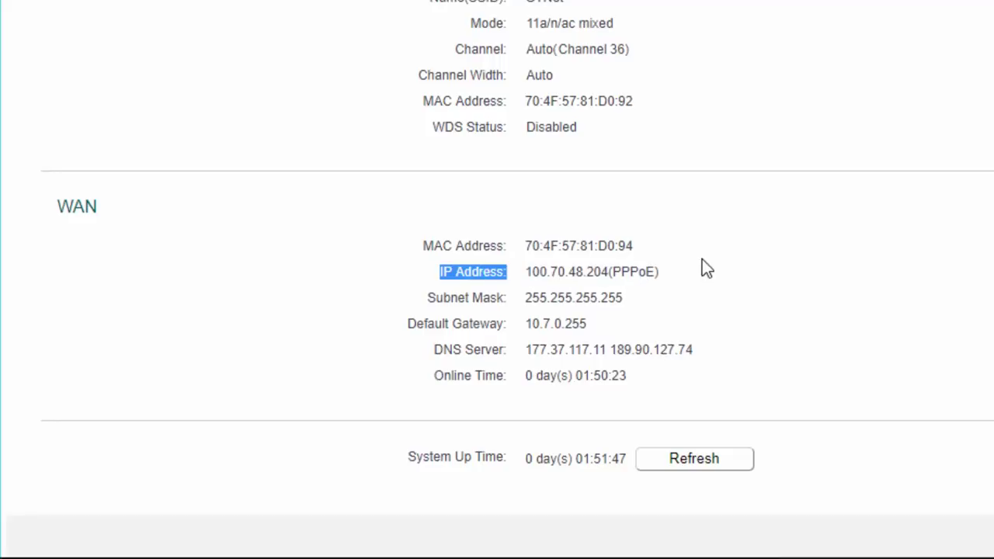
click(700, 273)
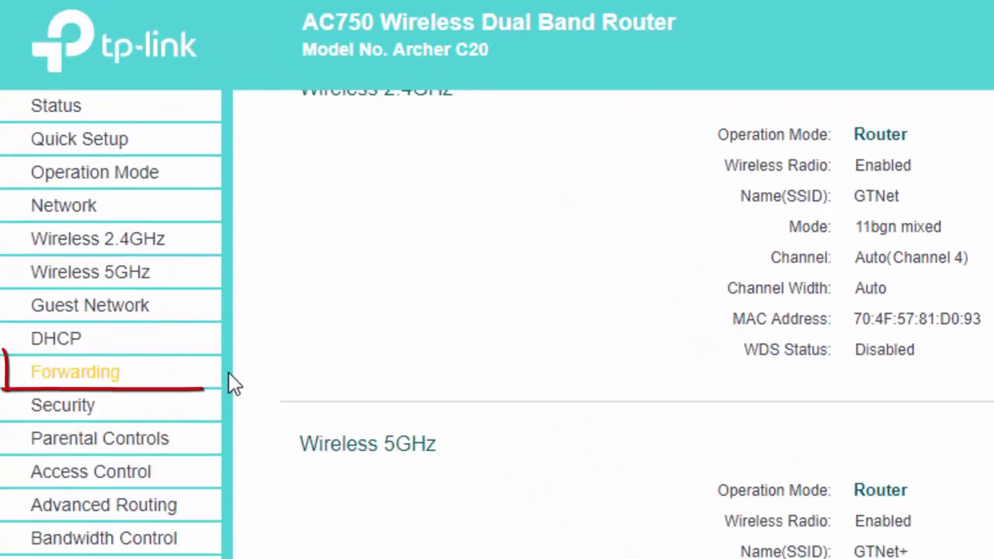
click(115, 379)
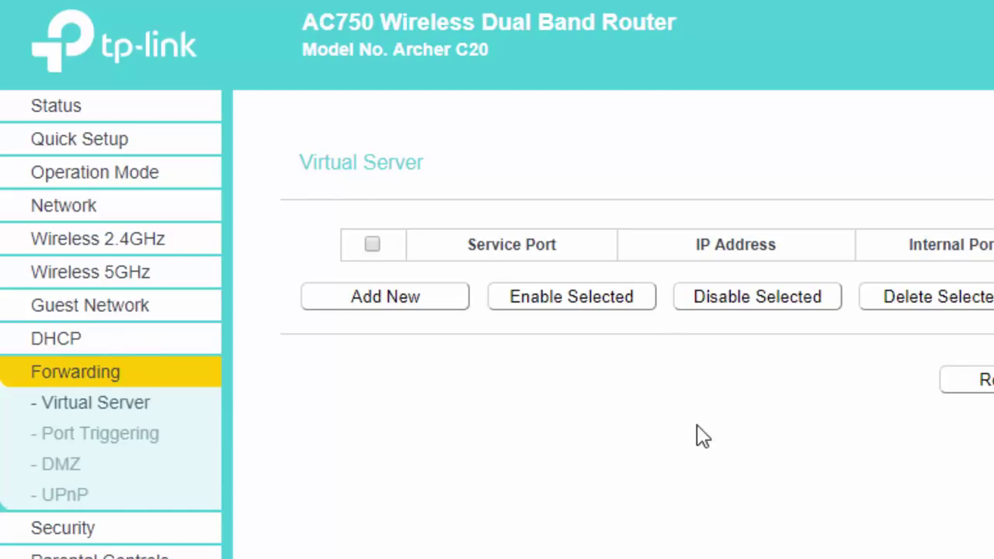
Start a new Virtual Server rule with Add New.
click(416, 303)
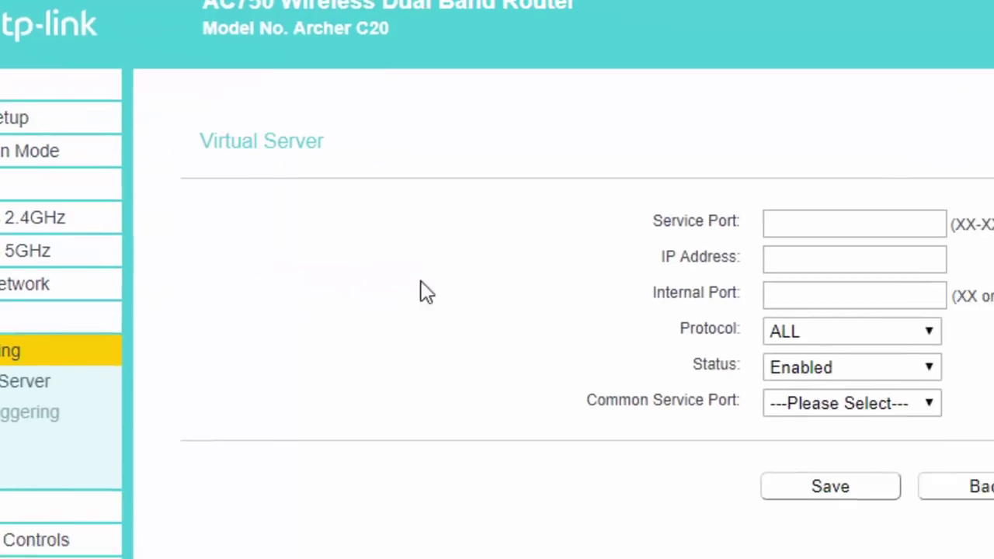
Enter 9000 as the Service Port, correcting the mistyped 9090.
click(816, 223)
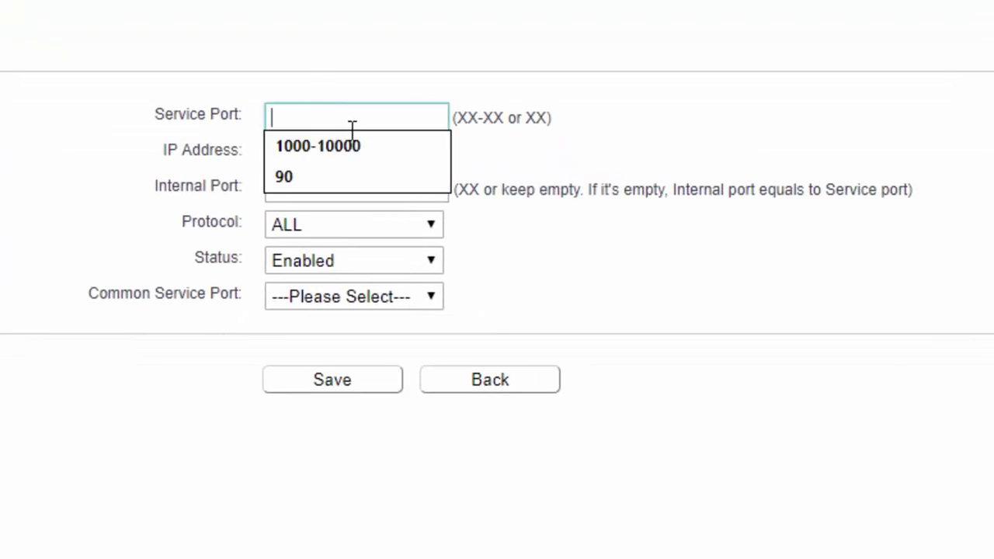
click(626, 126)
click(369, 118)
text(9090)
key(shift+Left)
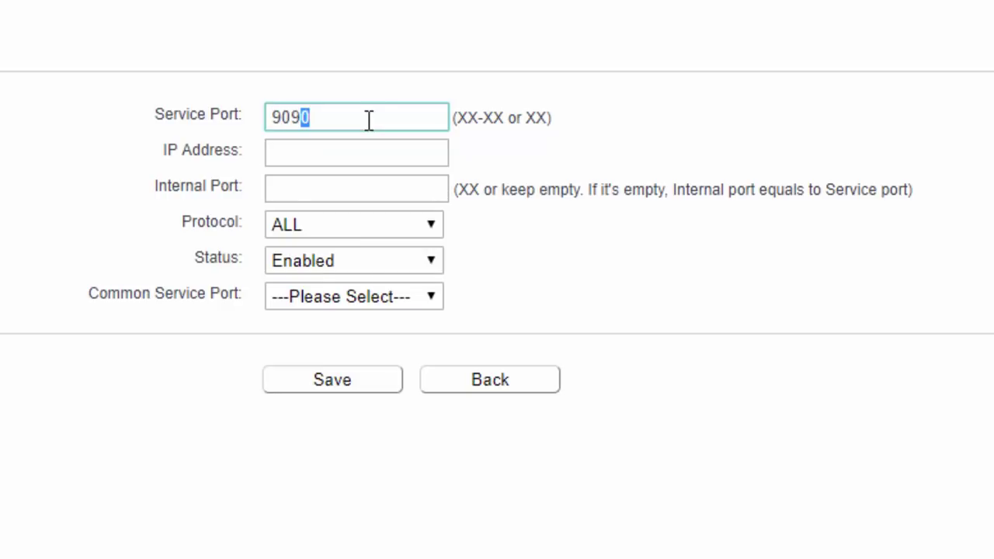
key(shift+Left)
text(00)
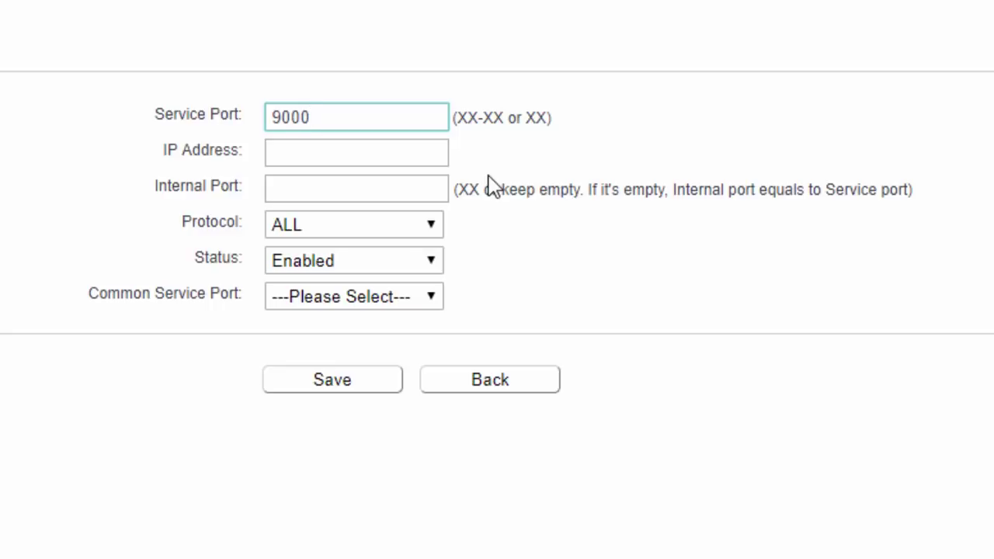
key(shift+Left)
key(shift+Left)
key(Tab)
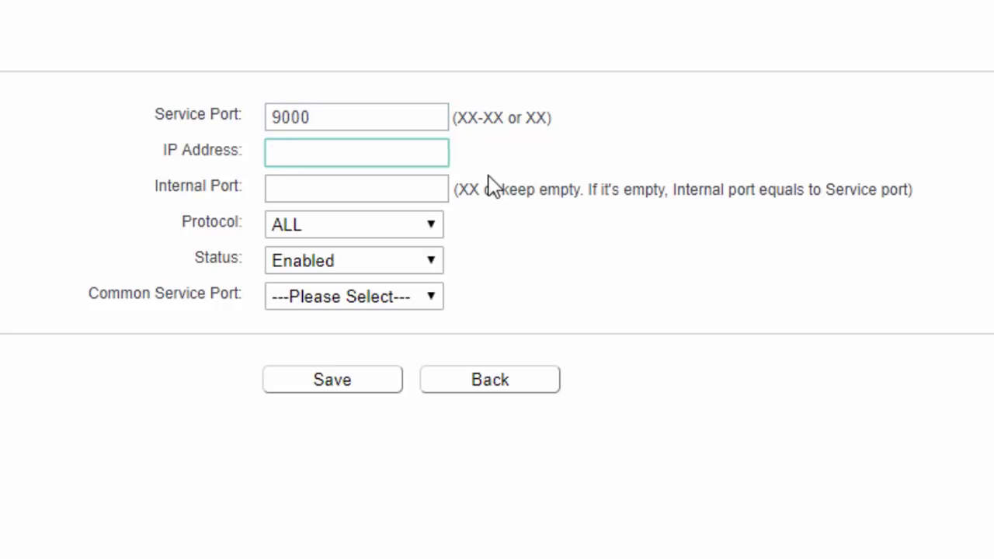
Enter IP address 192.168.0.107 and internal port 80.
text(192.168.0.)
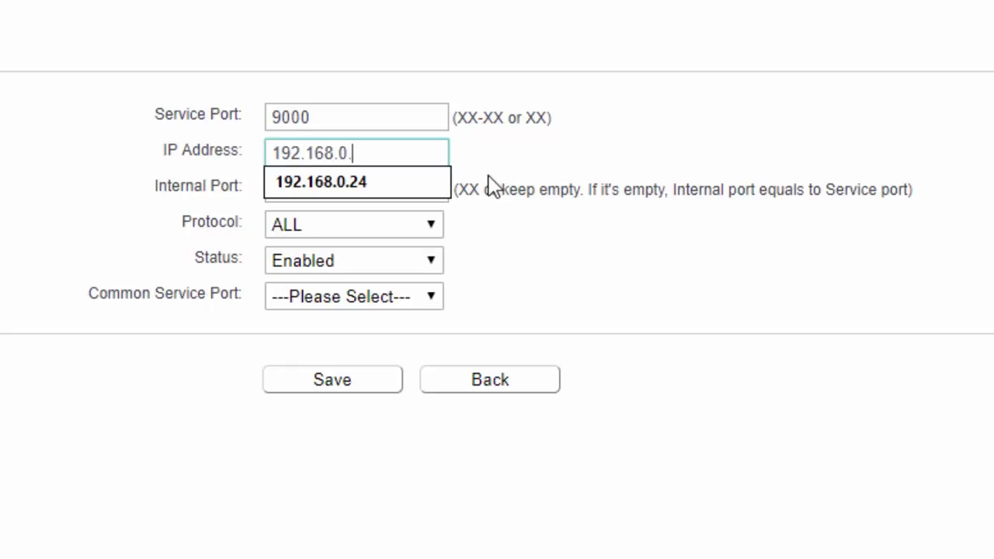
text(107)
key(Tab)
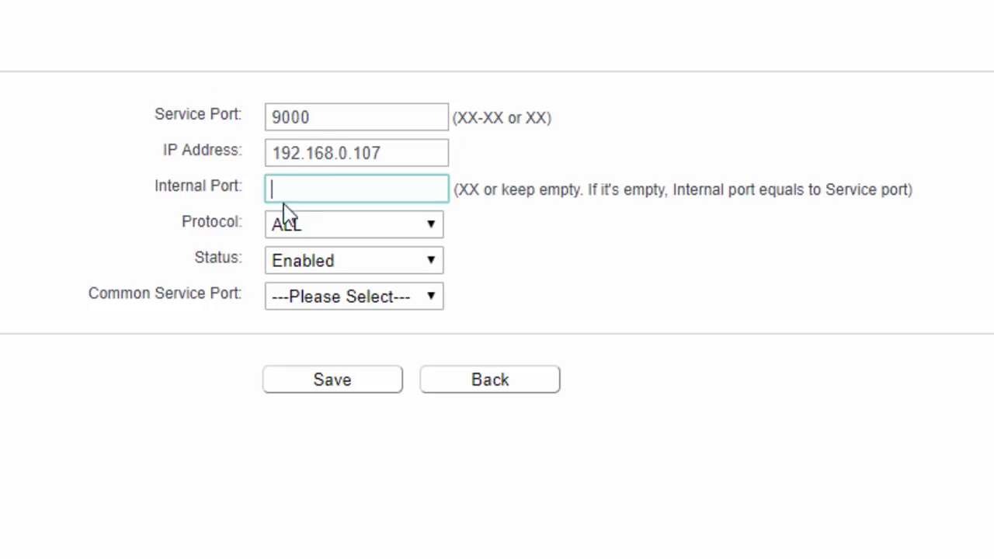
text(80)
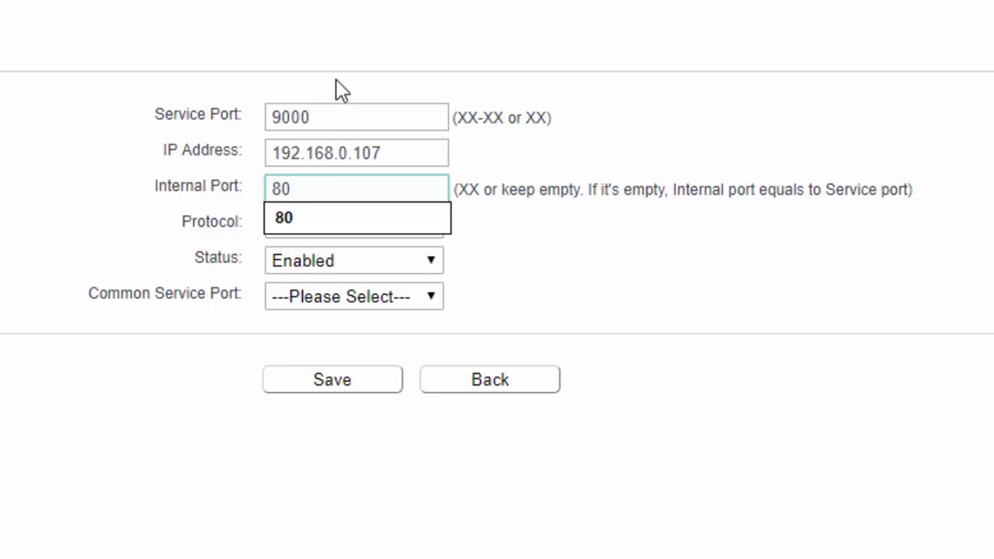
key(Tab)
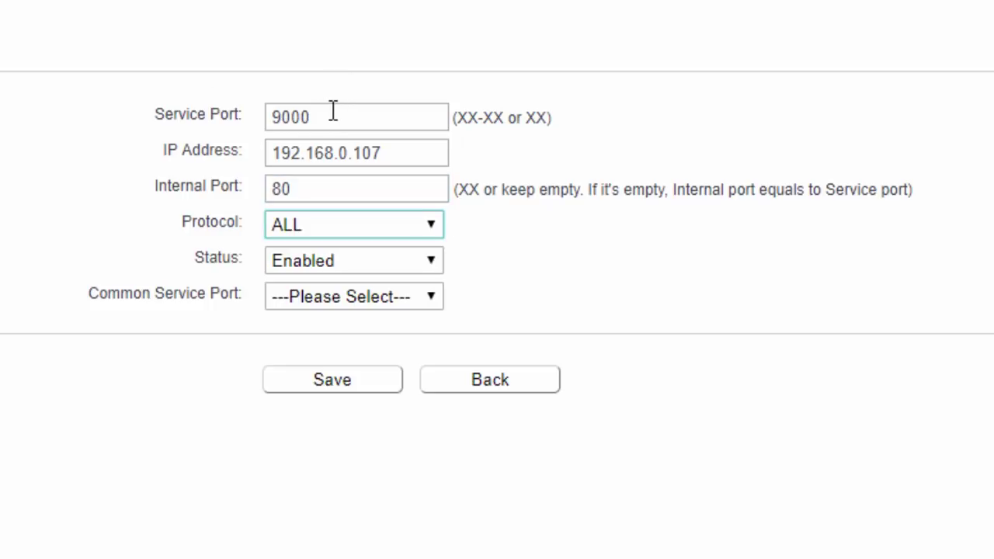
Highlight the service port 9000, IP 192.168.0.107 and internal port 80 to point them out.
drag(329, 115, 251, 115)
click(330, 116)
drag(329, 116, 271, 115)
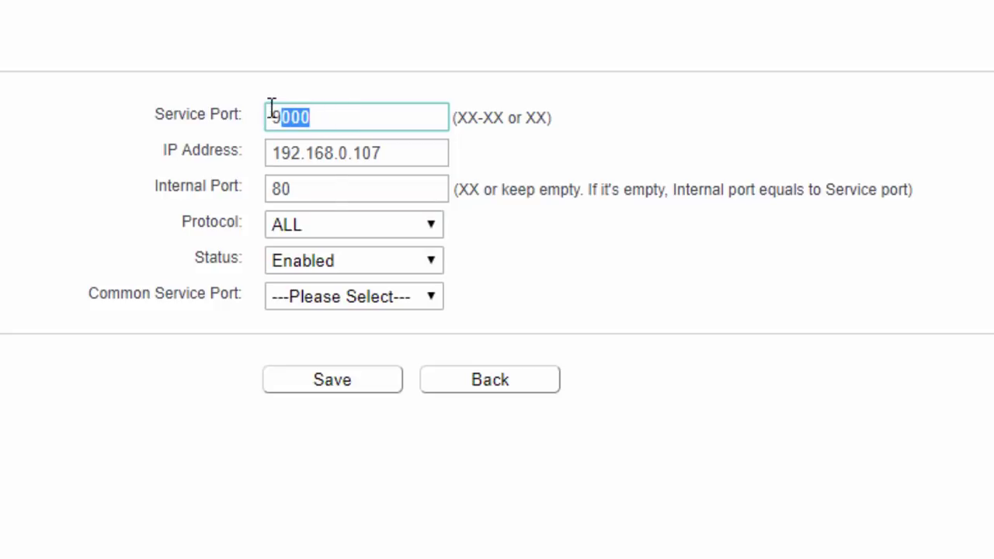
drag(333, 194, 262, 196)
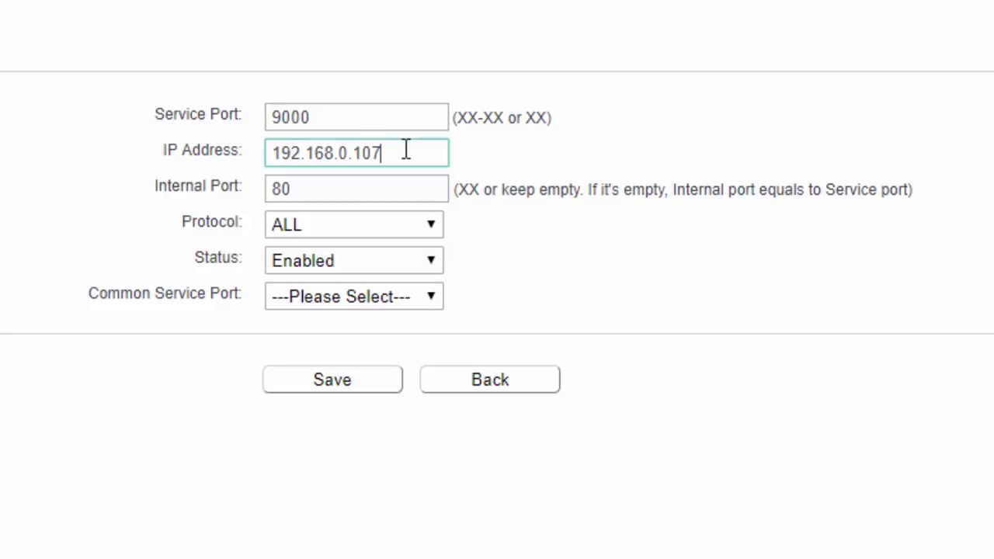
drag(407, 153, 287, 147)
click(344, 156)
click(284, 189)
drag(285, 188, 260, 190)
click(510, 194)
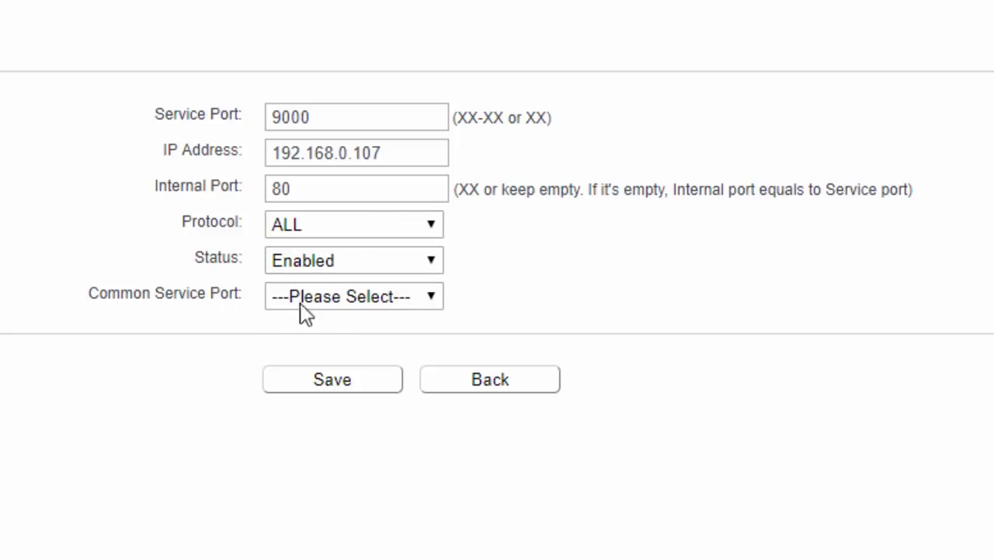
Look through the common service presets without choosing one, then save the rule.
click(438, 306)
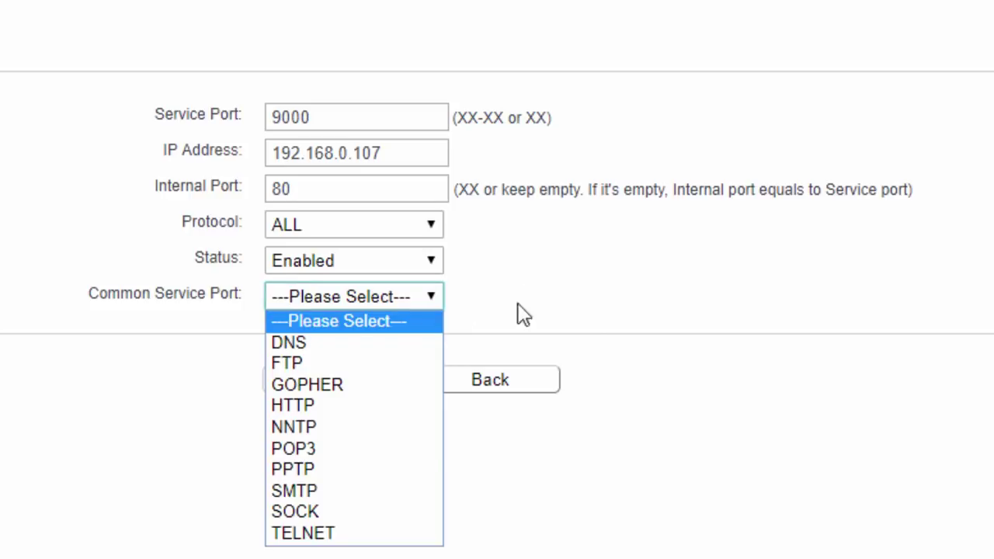
click(272, 153)
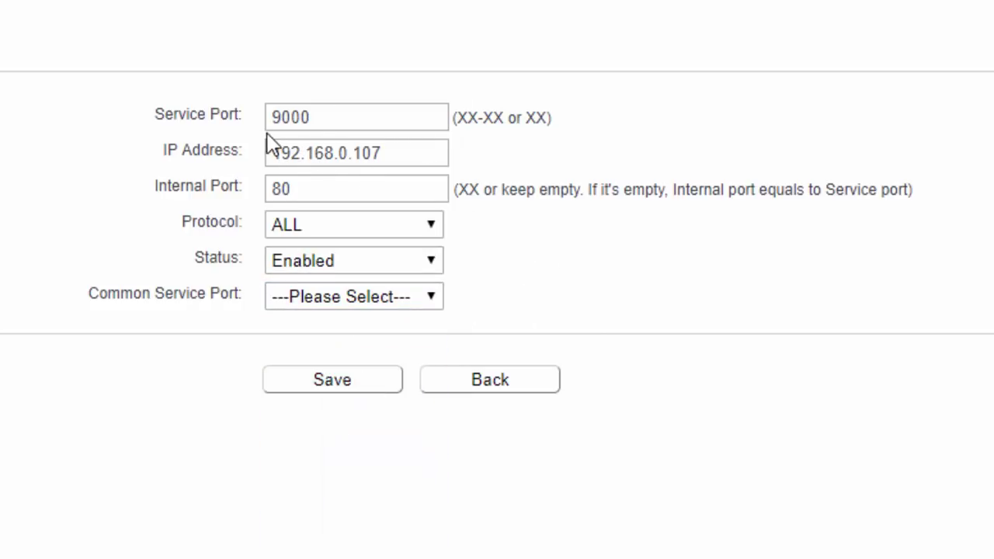
double_click(346, 117)
key(Tab)
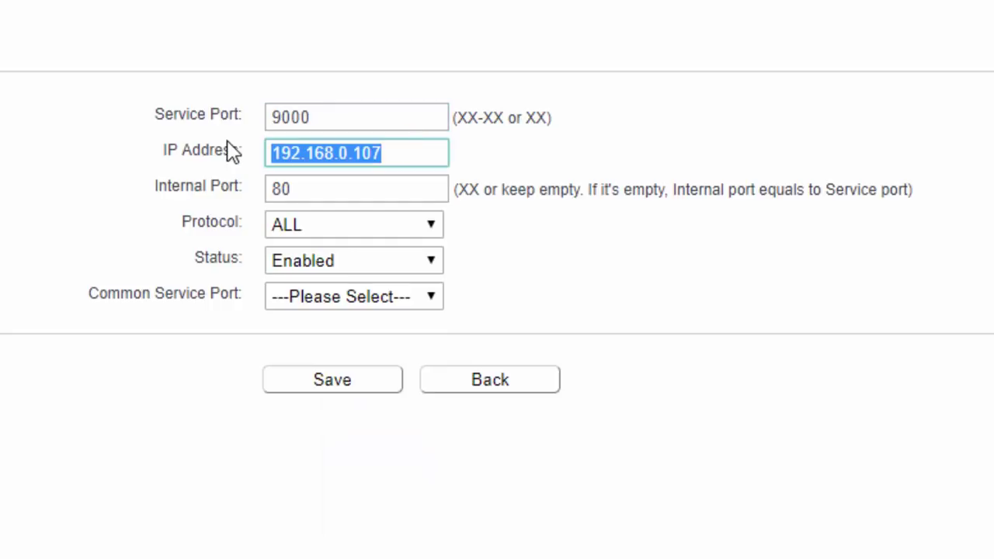
double_click(366, 194)
click(513, 209)
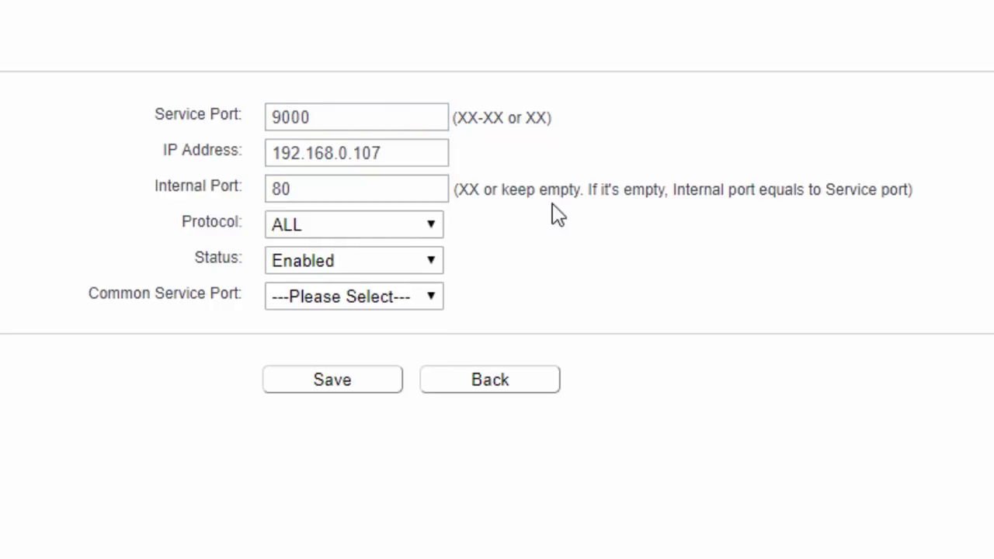
click(359, 384)
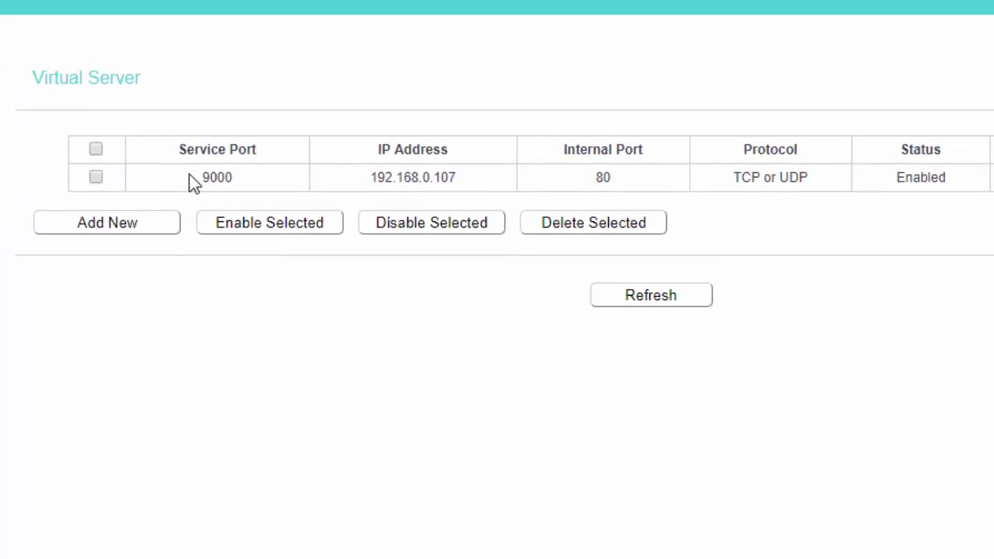
Find WAN IP 100.70.48.204 on the Status page and paste it into a new tab.
click(300, 200)
click(107, 222)
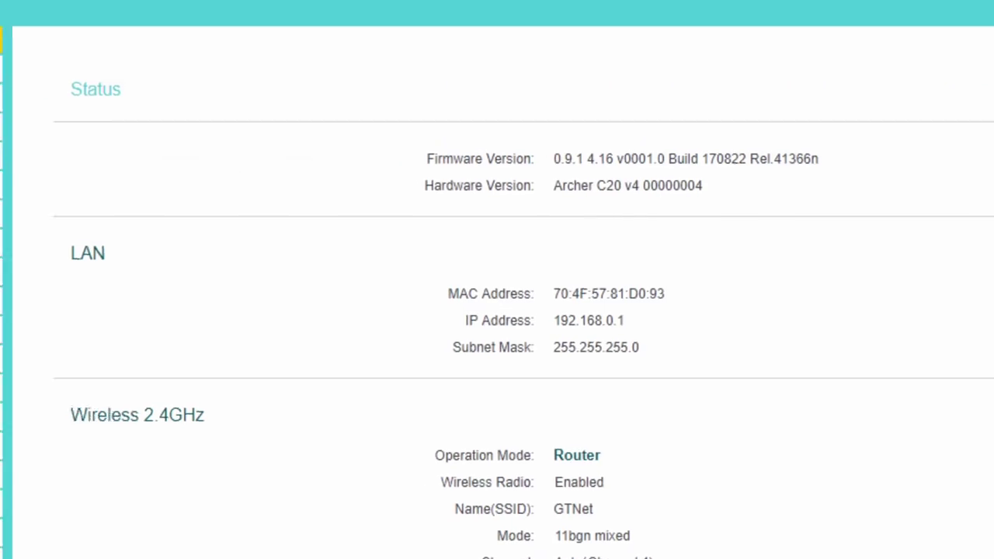
scroll(497, 349, down, 10)
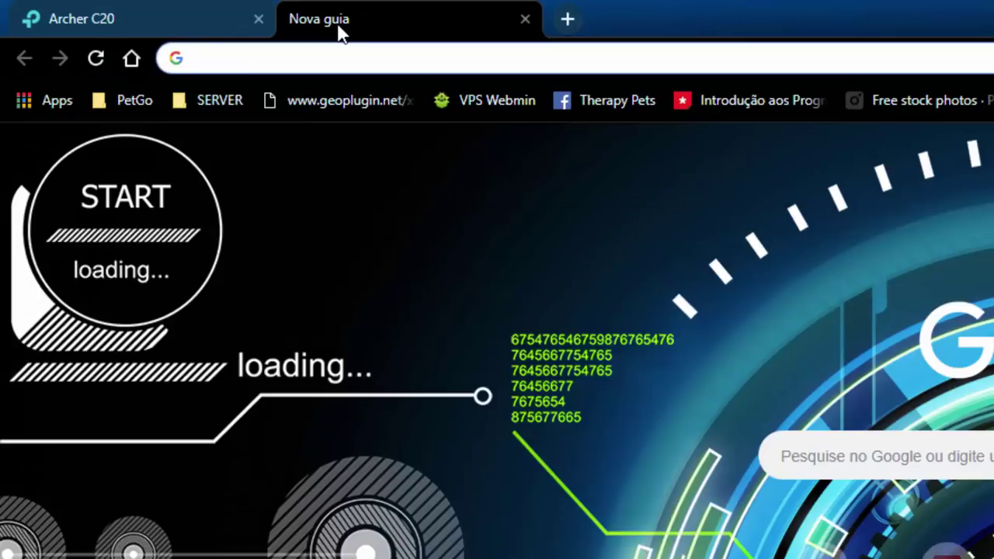
text(100.70.48.204)
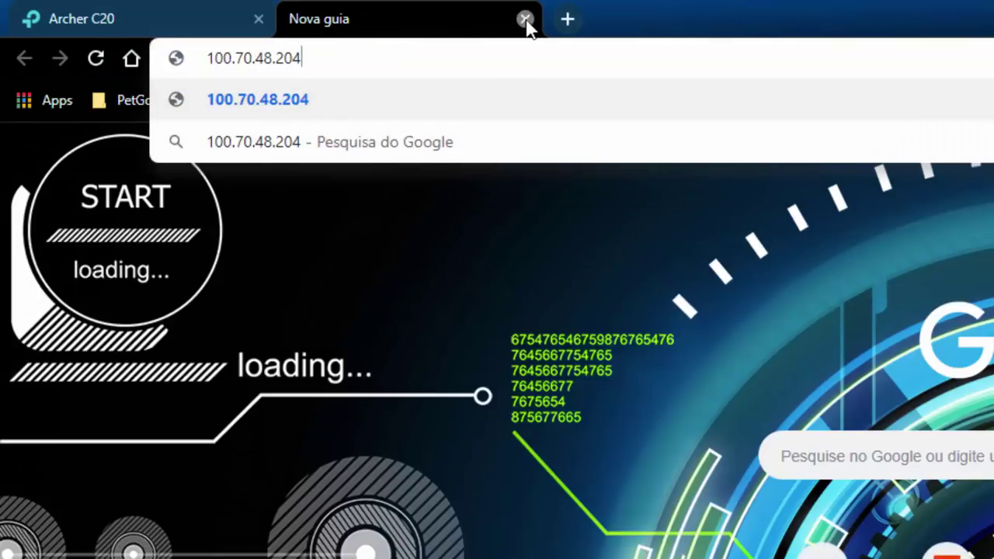
Load 100.70.48.204:9000 and highlight the port 9000 in the address.
text(:)
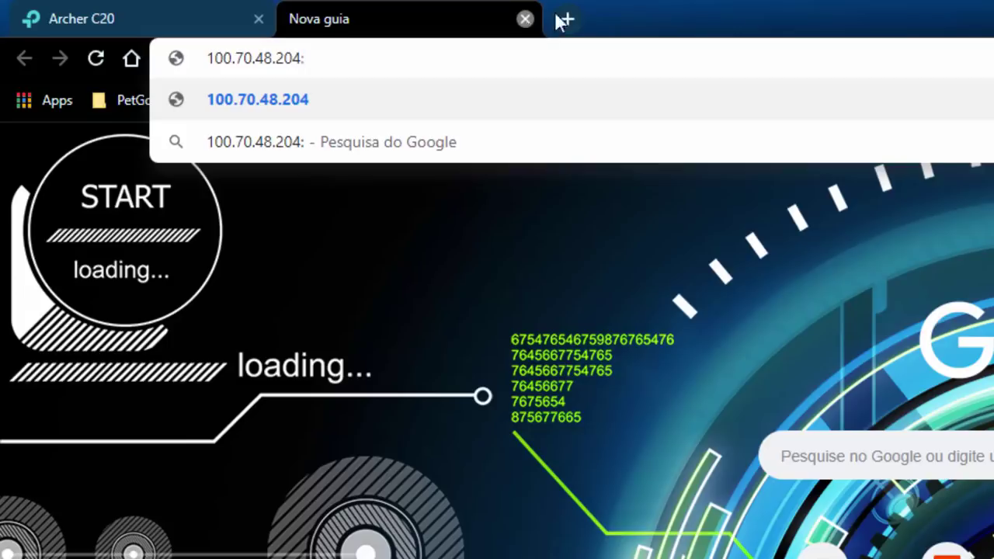
text(9000)
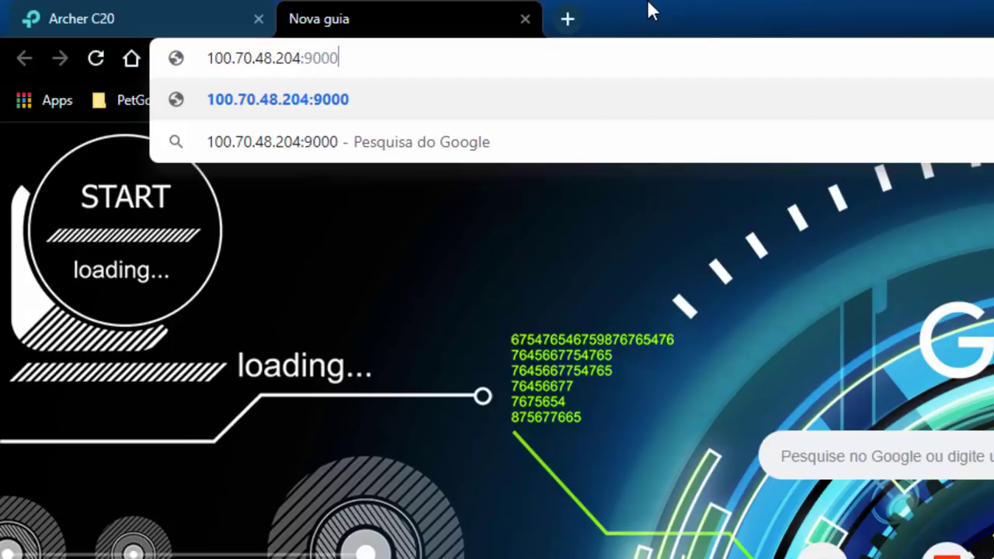
key(Return)
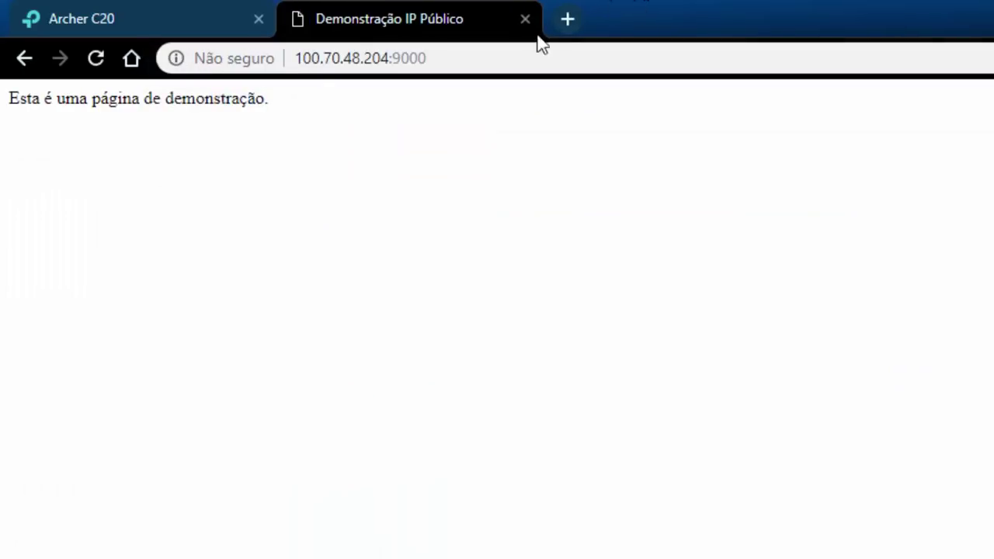
click(337, 57)
click(334, 61)
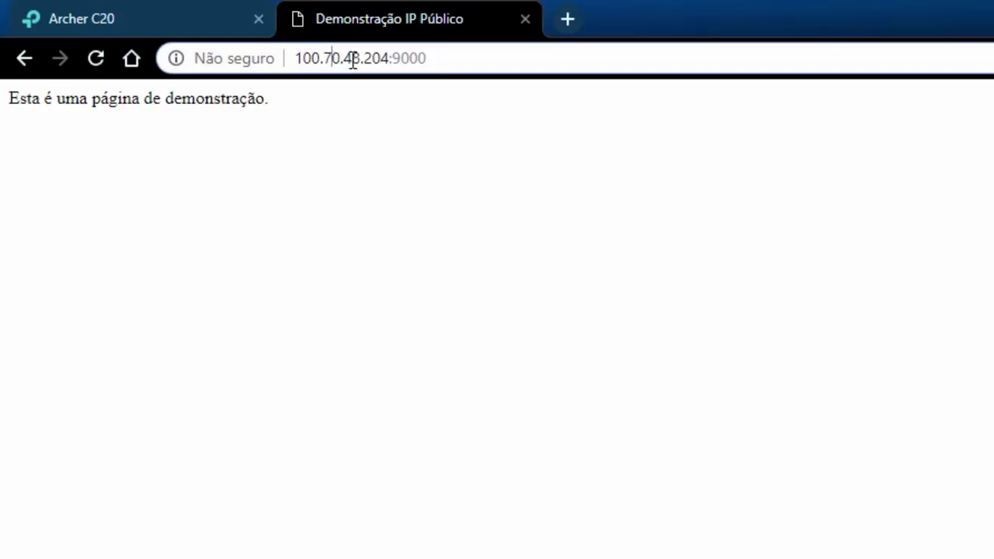
drag(428, 57, 390, 52)
Load the VM's local address 192.168.0.107 in a new browser tab.
click(572, 24)
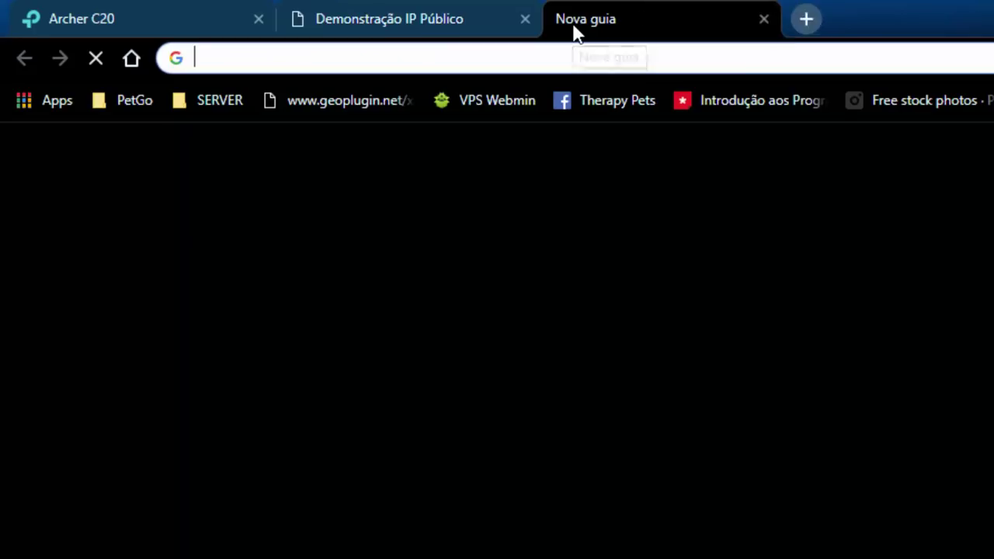
text(192.168.0)
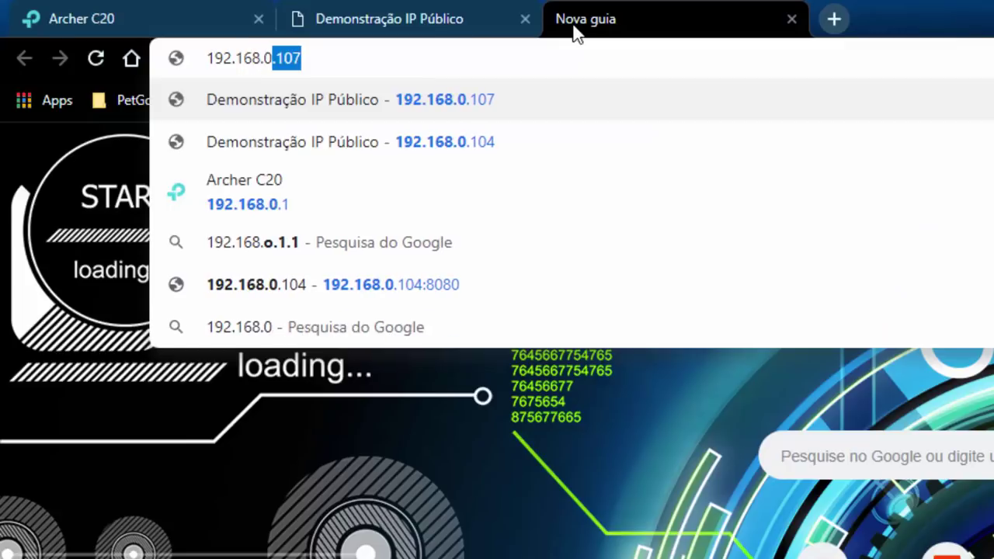
key(Return)
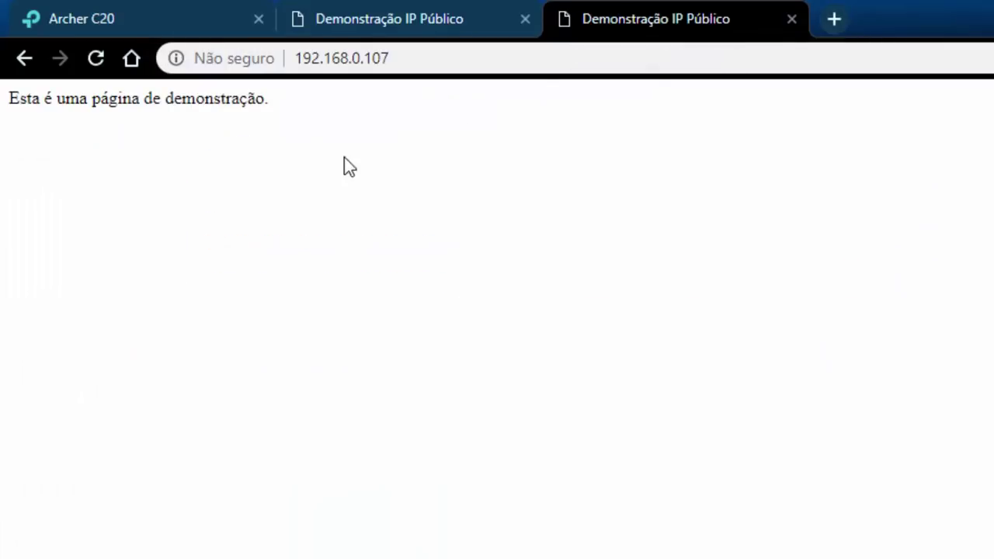
Compare the local 192.168.0.107 and public 100.70.48.204:9000 demo pages, highlighting each address.
click(389, 11)
click(579, 17)
click(435, 14)
click(583, 11)
click(407, 62)
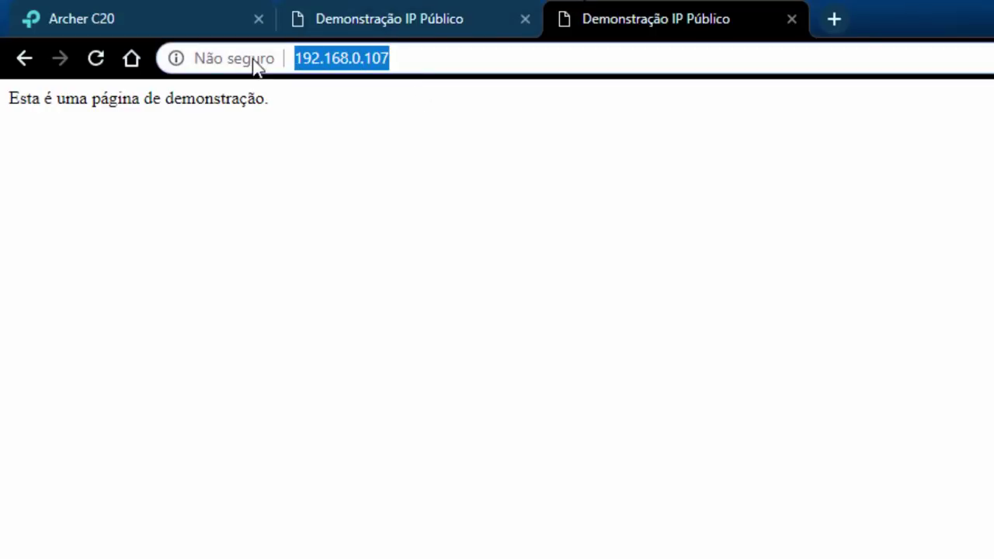
click(341, 12)
click(449, 58)
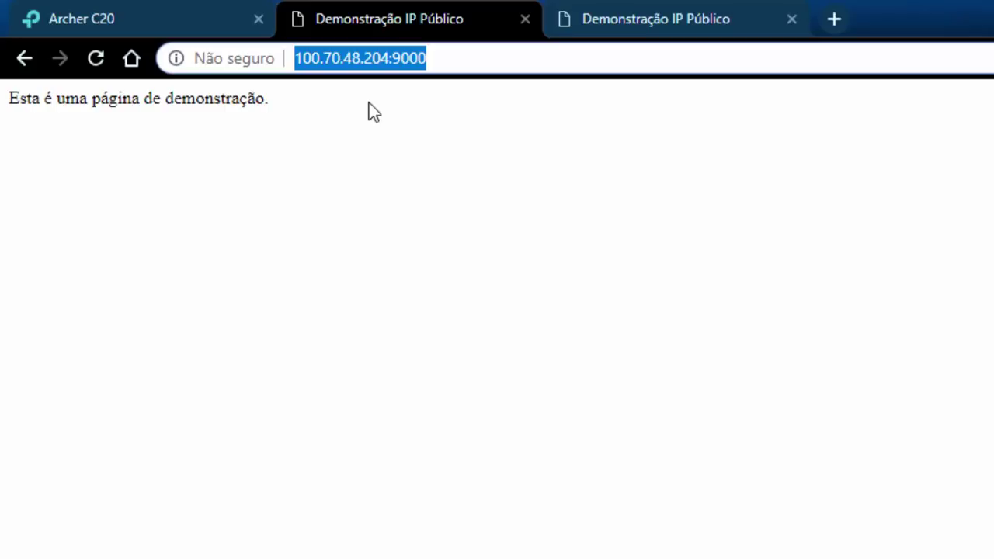
click(435, 60)
drag(468, 58, 286, 60)
On the public demo page, highlight the IP 100.70.48.204 and port 9000 in the address.
click(200, 15)
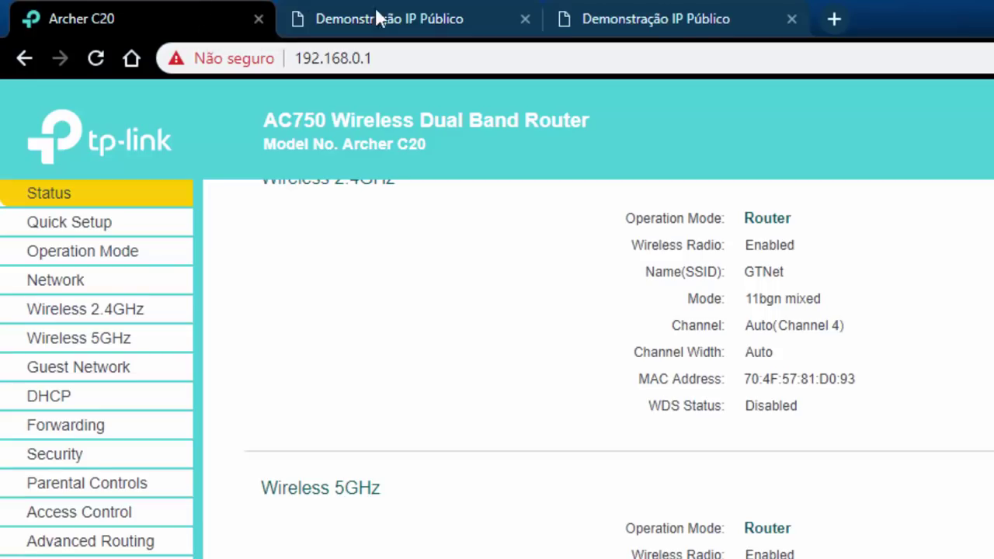
click(376, 12)
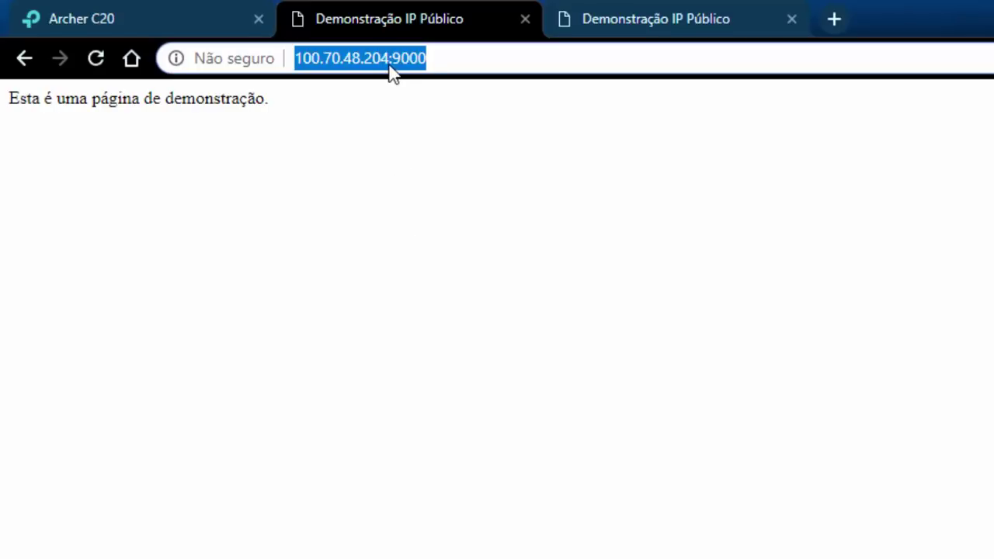
drag(389, 57, 296, 57)
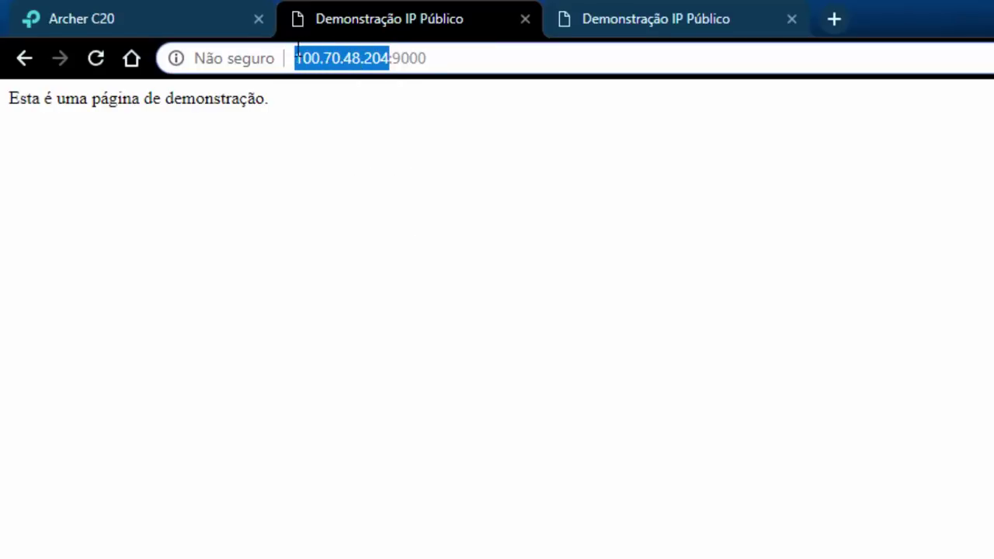
click(377, 57)
drag(388, 57, 305, 62)
click(435, 59)
drag(435, 59, 285, 57)
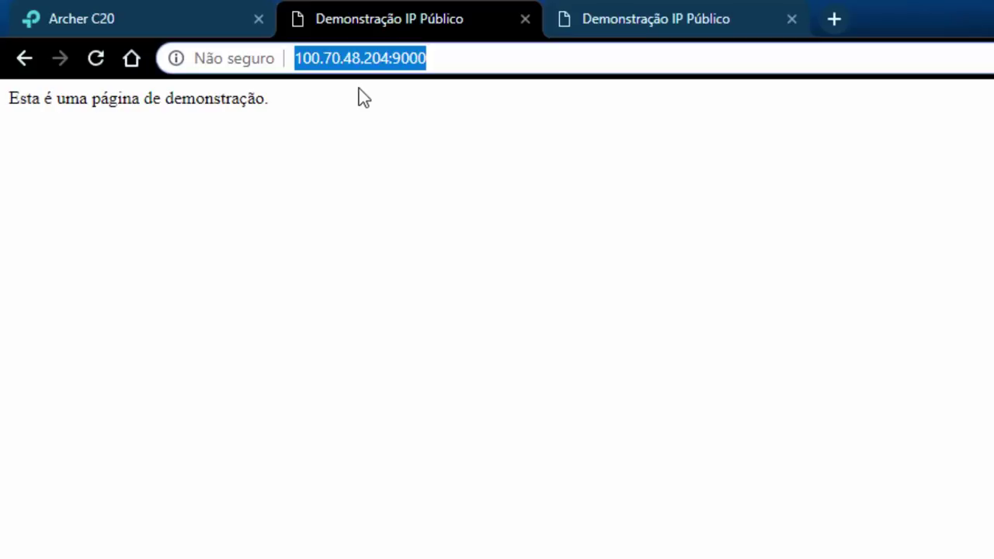
click(479, 58)
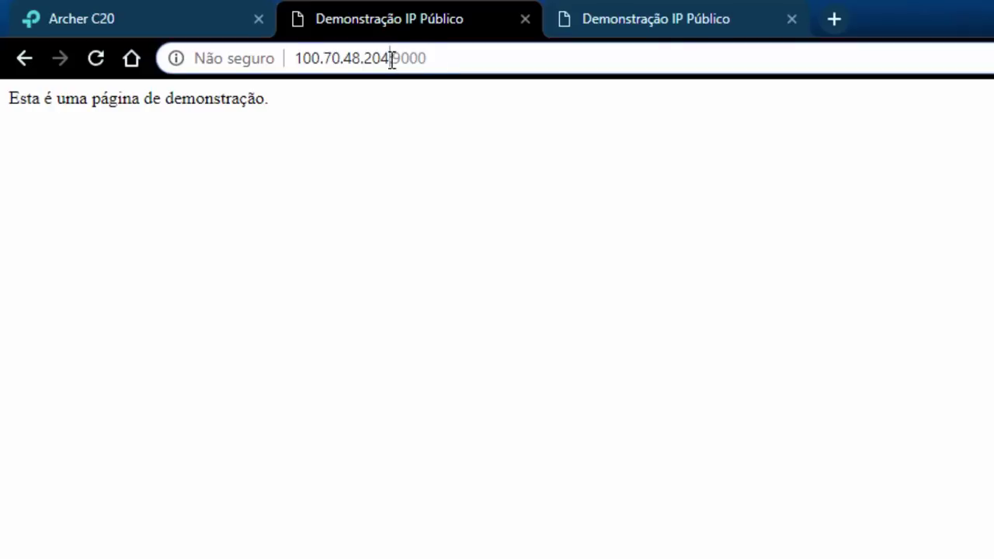
drag(391, 59, 286, 56)
double_click(409, 53)
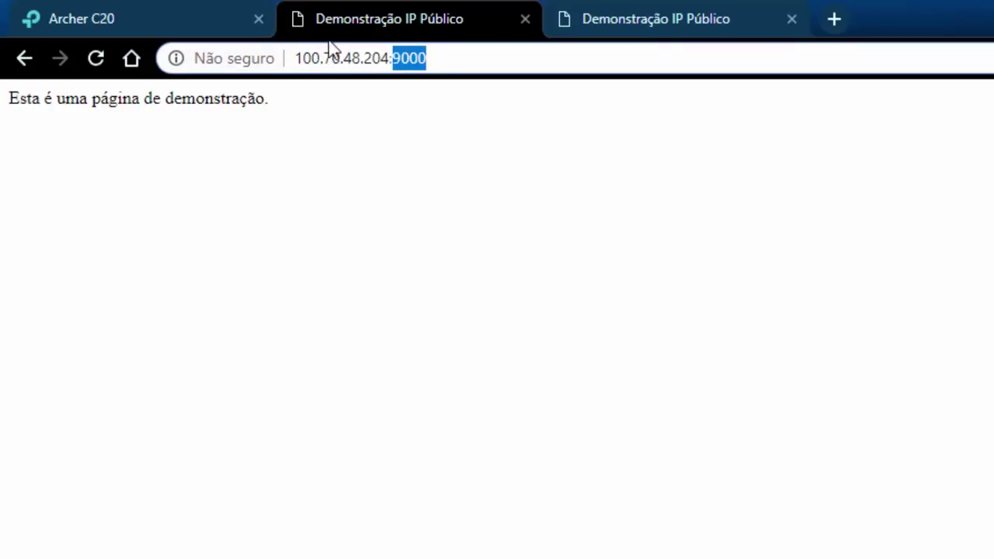
Open the Virtual Server list and highlight the rule 9000 → 192.168.0.107:80.
click(101, 11)
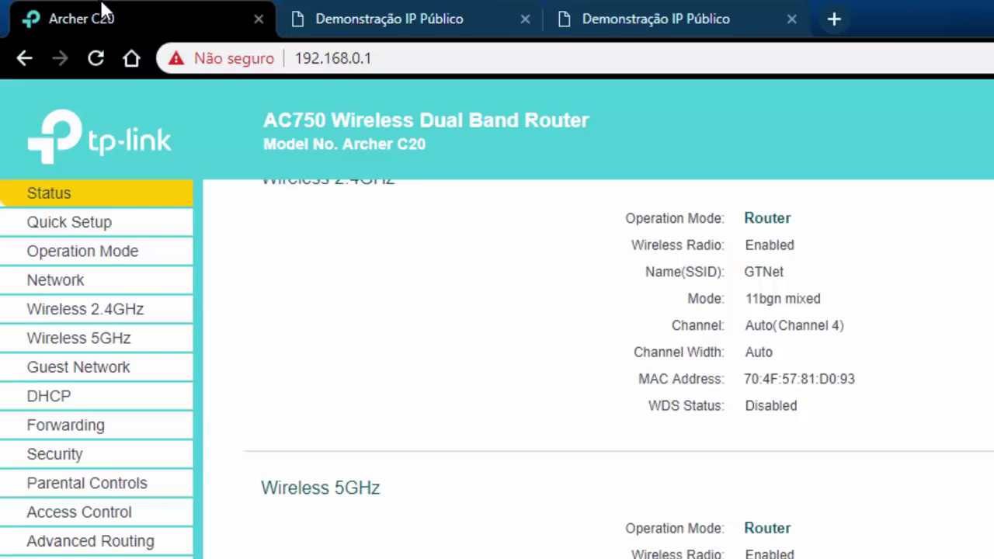
click(72, 428)
double_click(446, 342)
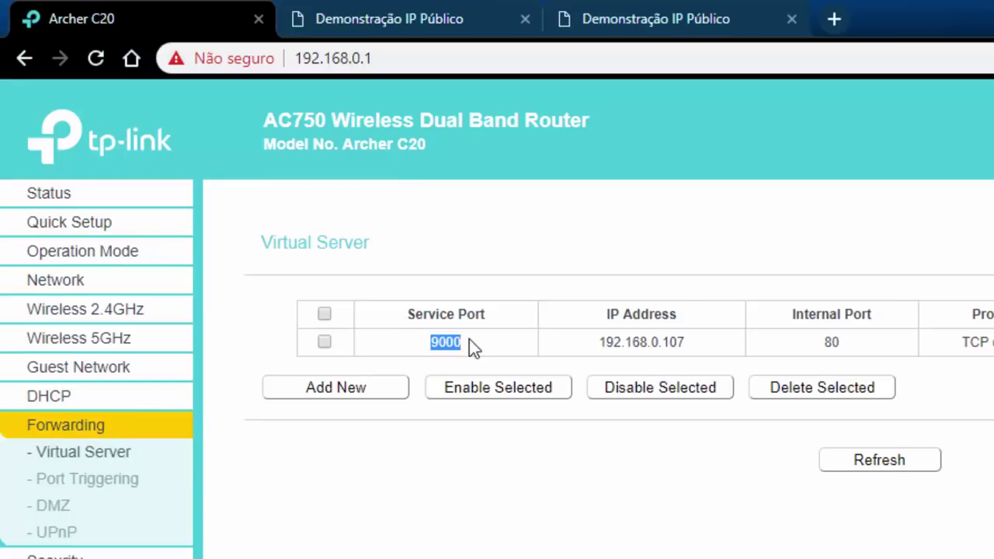
drag(597, 346, 764, 350)
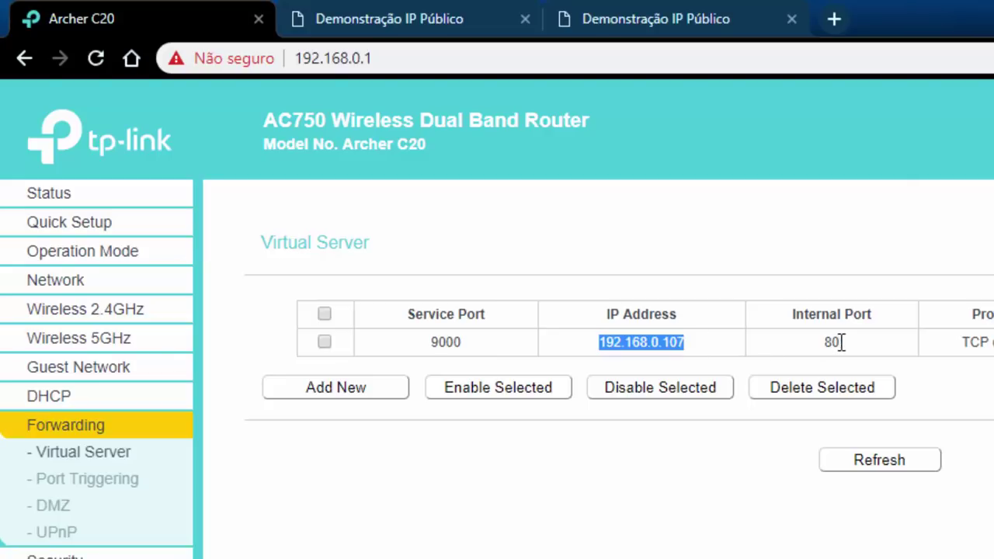
drag(841, 343, 813, 343)
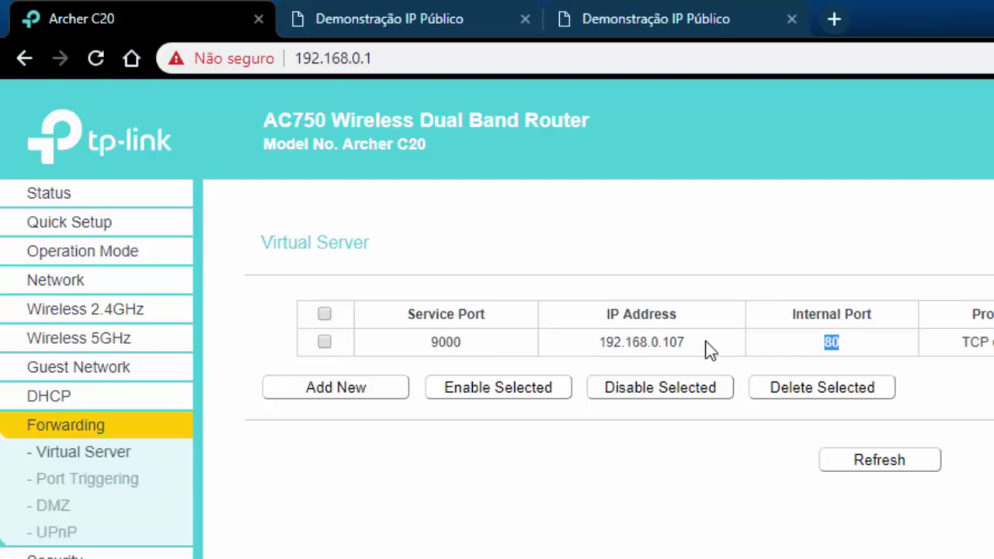
drag(706, 346, 603, 342)
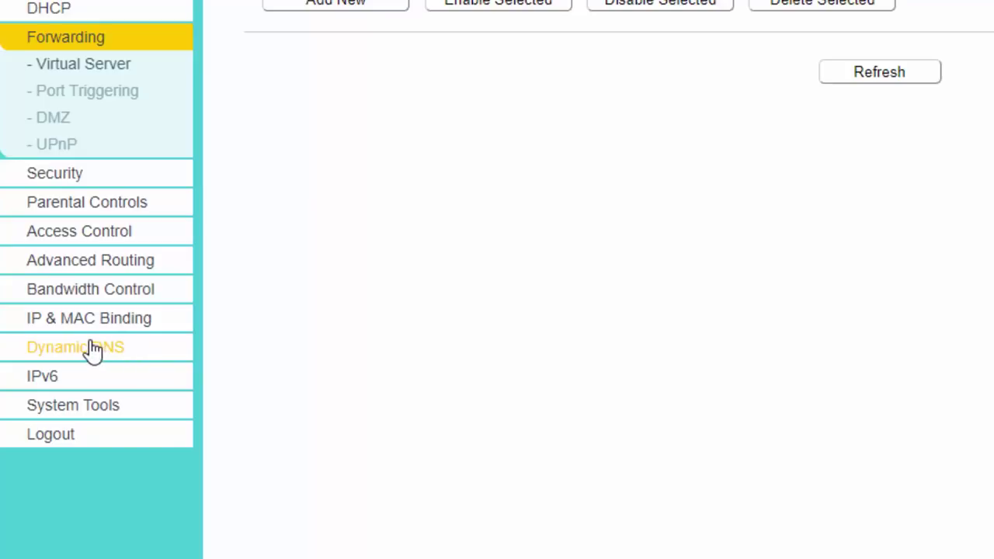
Open the Dynamic DNS page and highlight the ddns part of the gtechinfor.ddns.net domain.
click(107, 353)
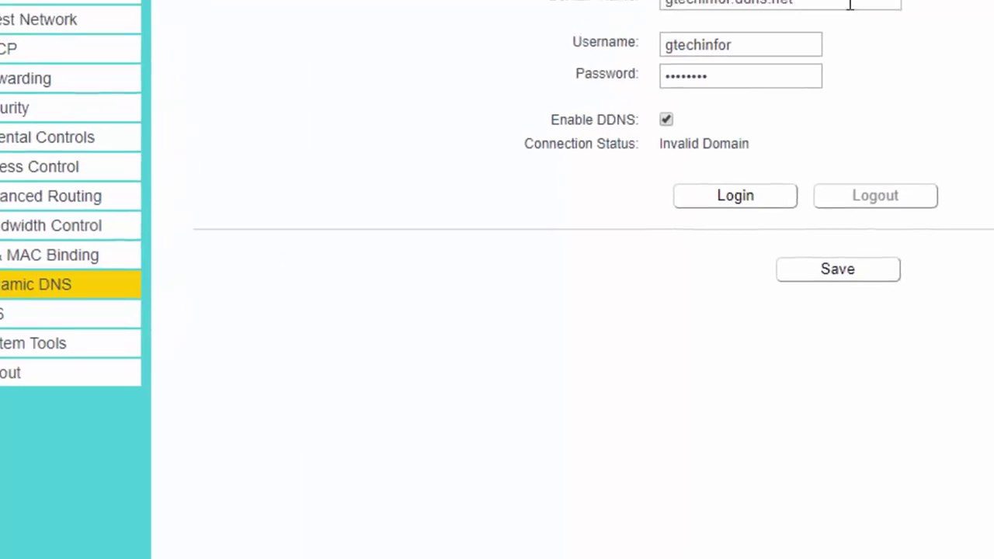
drag(694, 100, 557, 124)
click(660, 153)
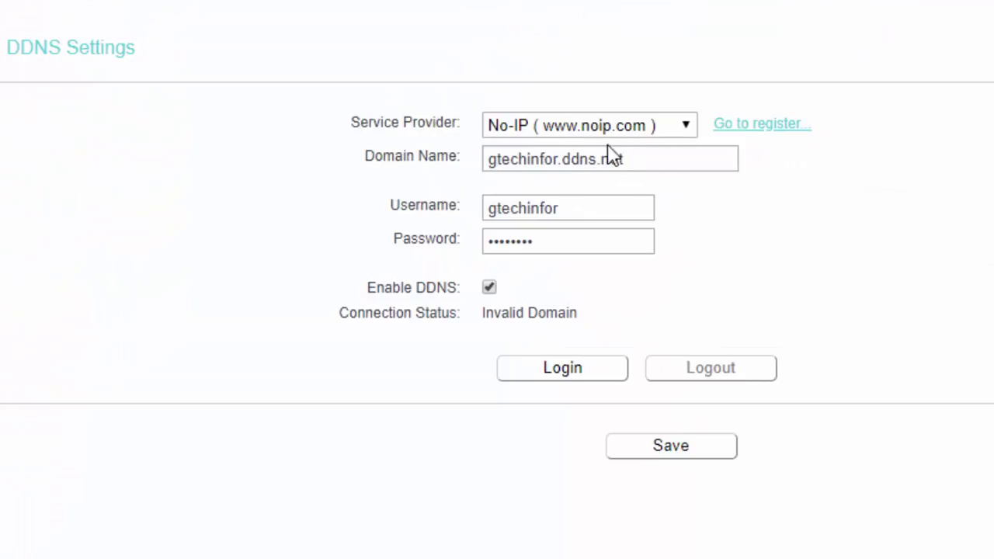
click(561, 162)
drag(559, 162, 600, 161)
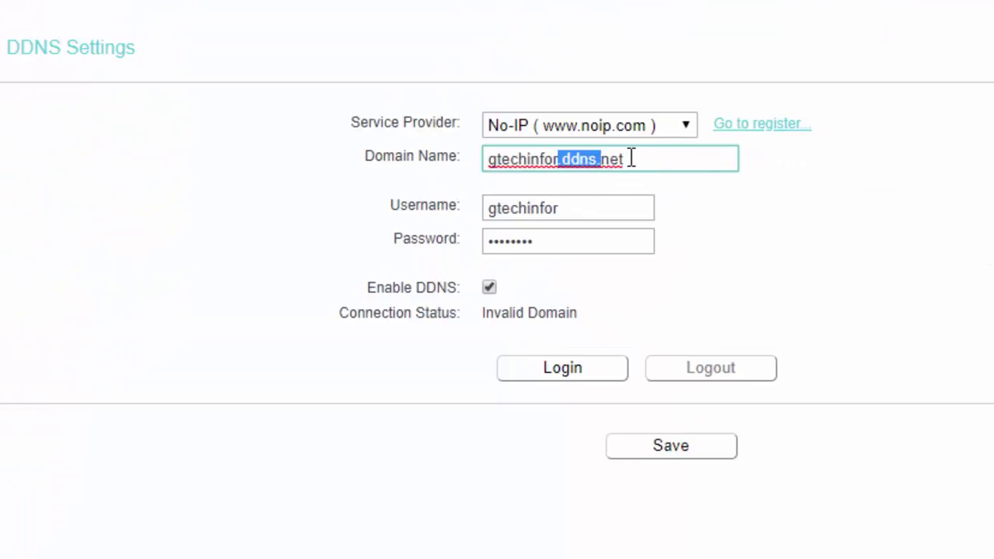
click(633, 158)
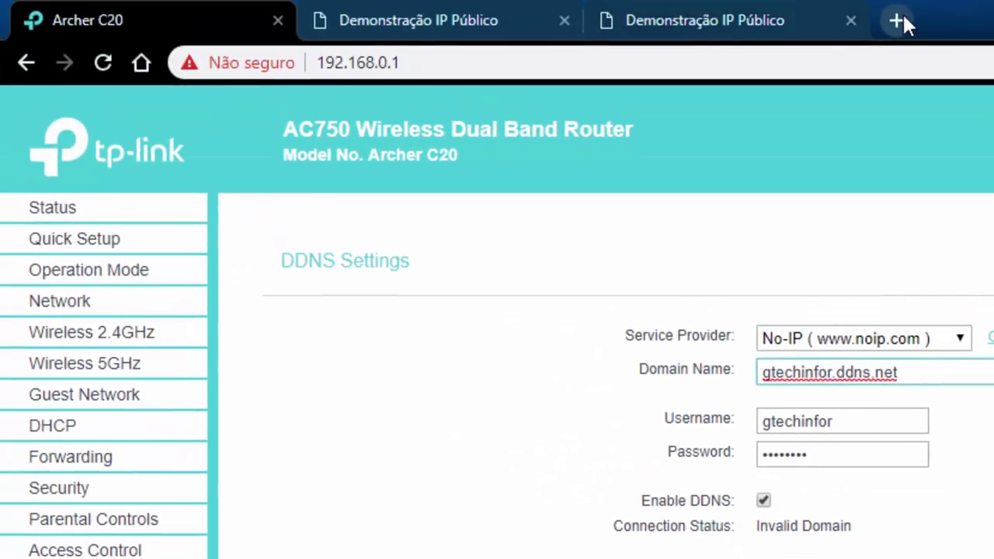
Load noip.com in a new tab and point out the DDNS account username and password.
click(901, 19)
text(noip.co)
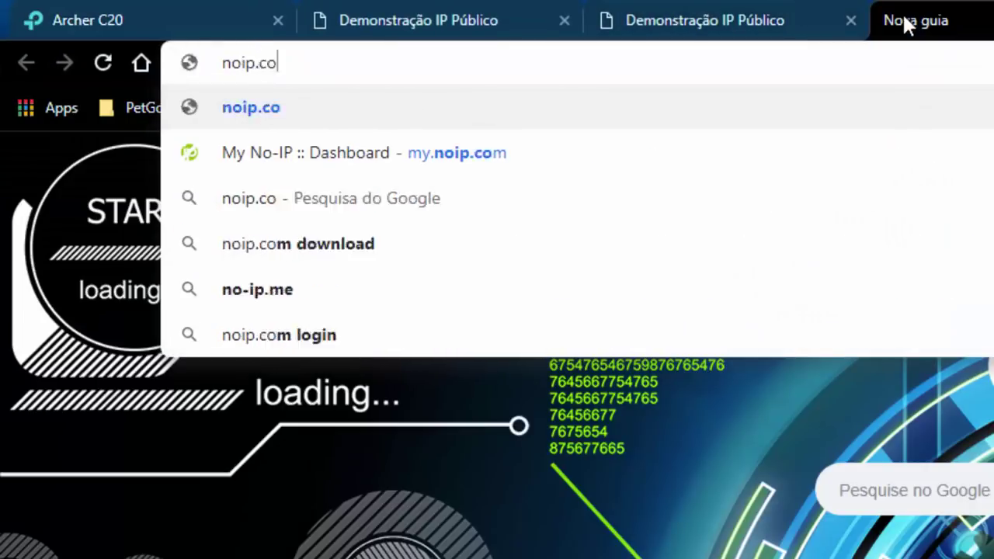
key(Return)
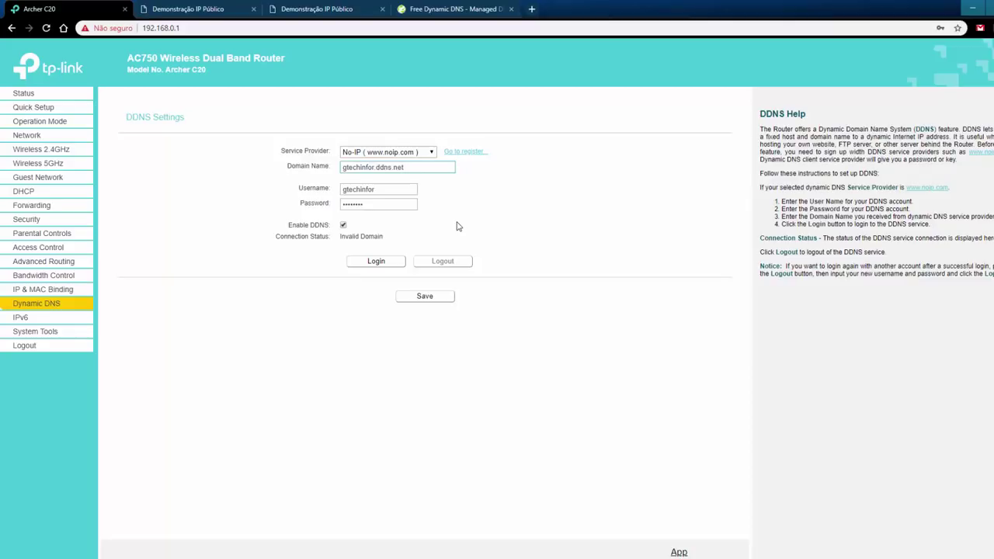
drag(376, 189, 316, 193)
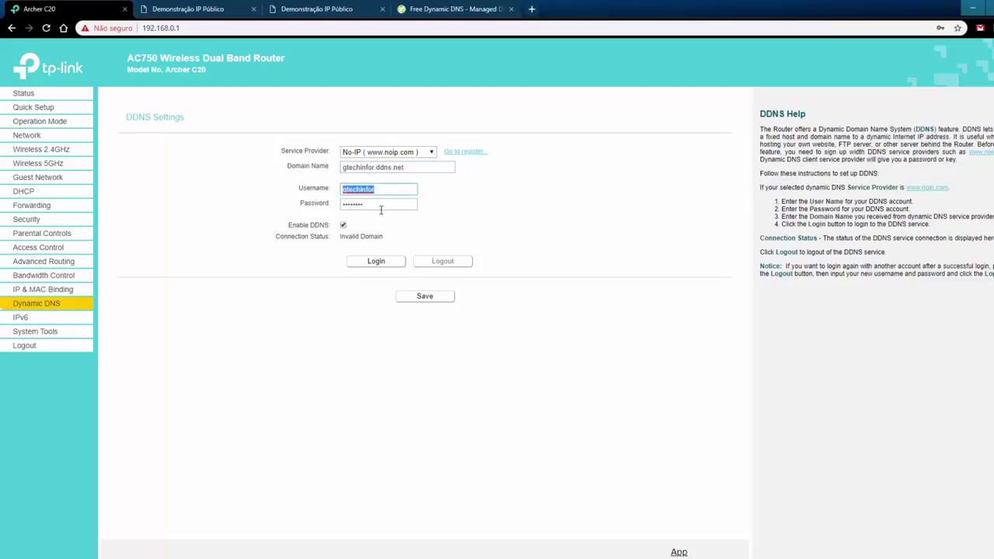
drag(380, 208, 394, 202)
click(456, 201)
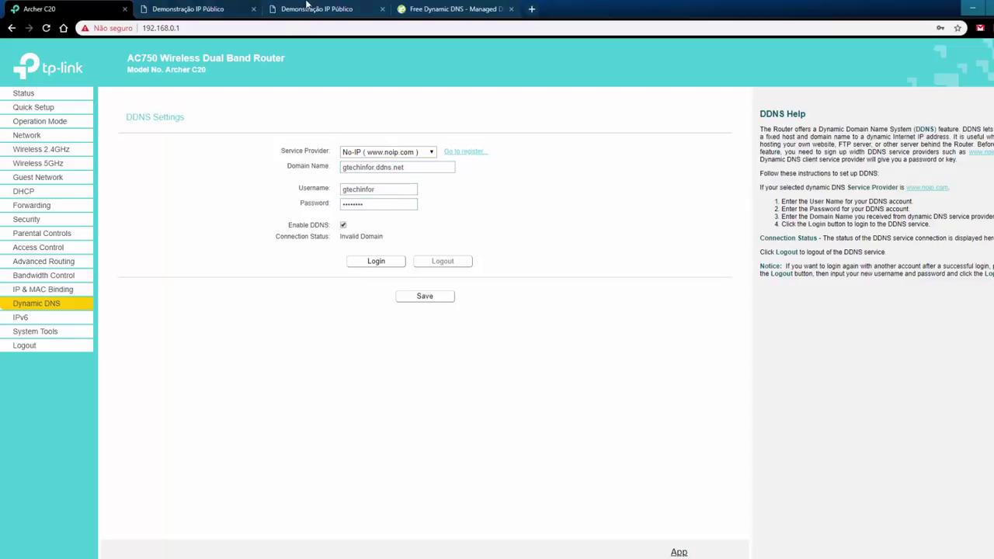
Back on the router's DDNS settings, point out the No-IP provider and gtechinfor.ddns.net domain.
click(190, 9)
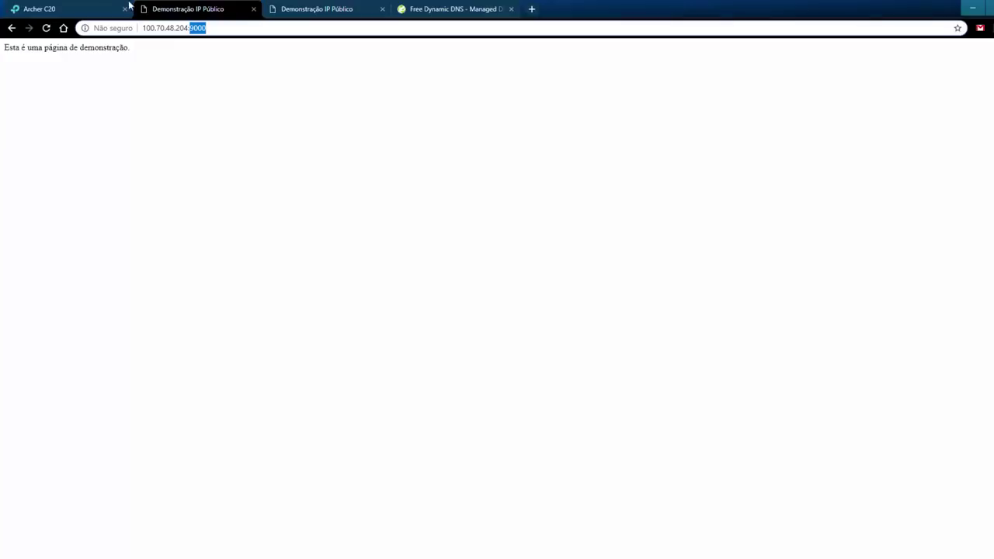
click(47, 9)
click(426, 148)
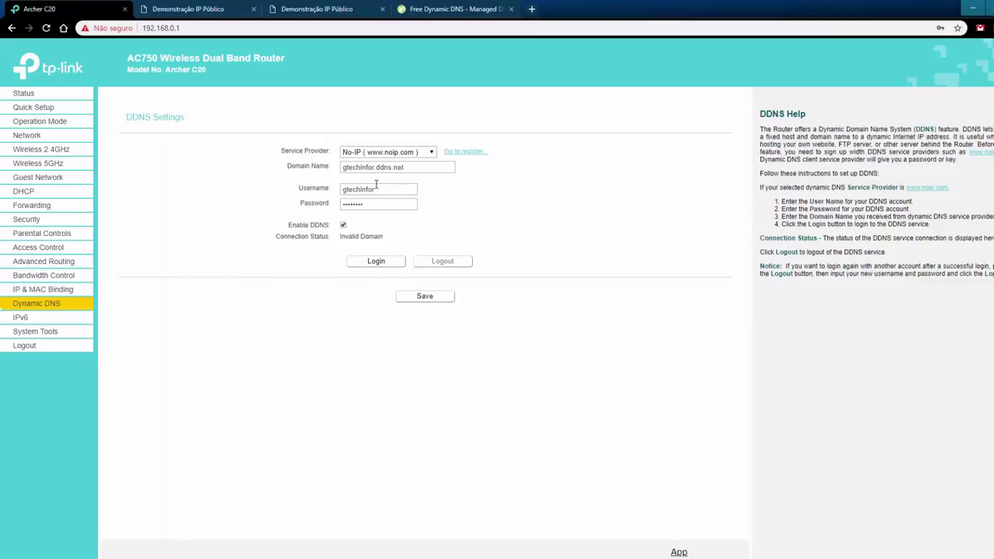
drag(410, 168, 336, 160)
click(410, 167)
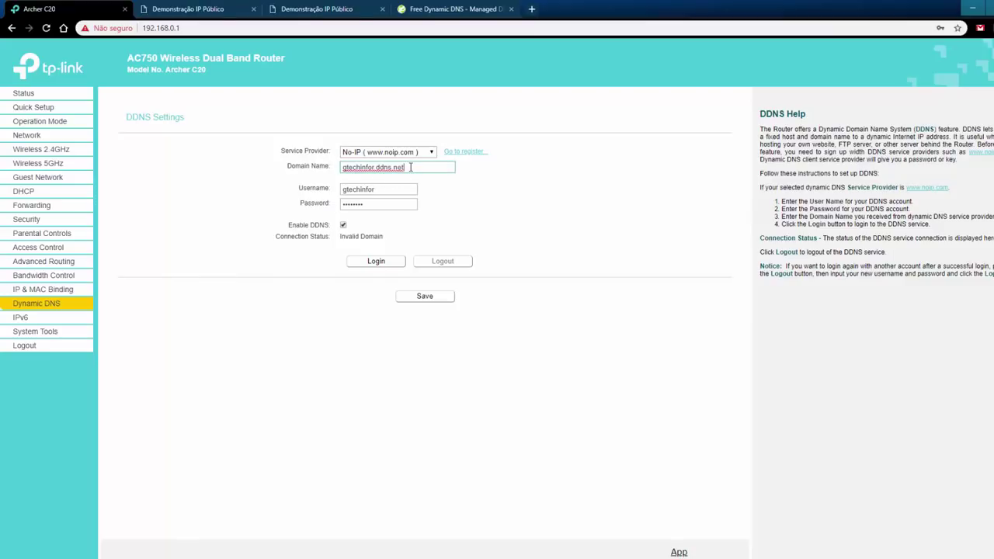
Log in to No-IP, go to No-IP Hostnames, and open the Create Hostname form.
click(460, 9)
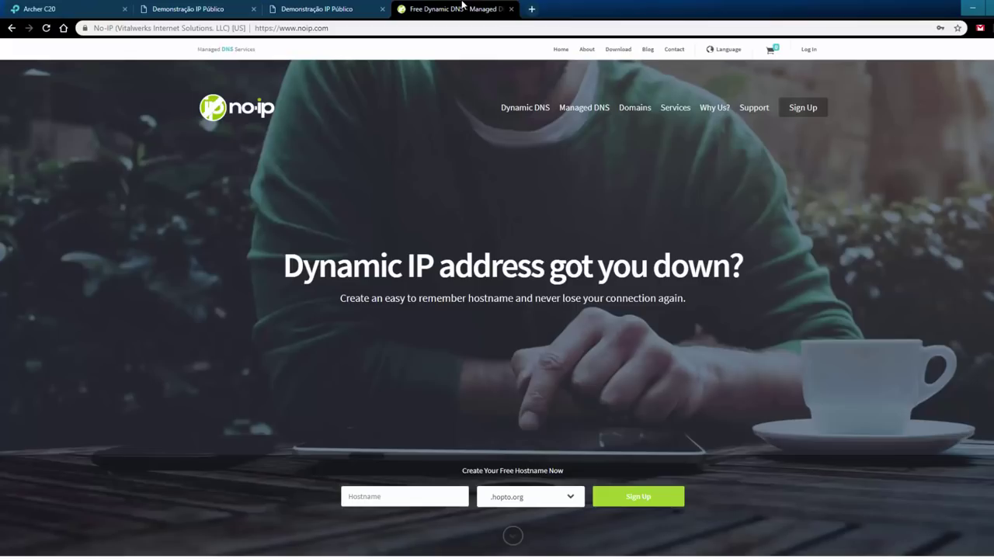
click(808, 49)
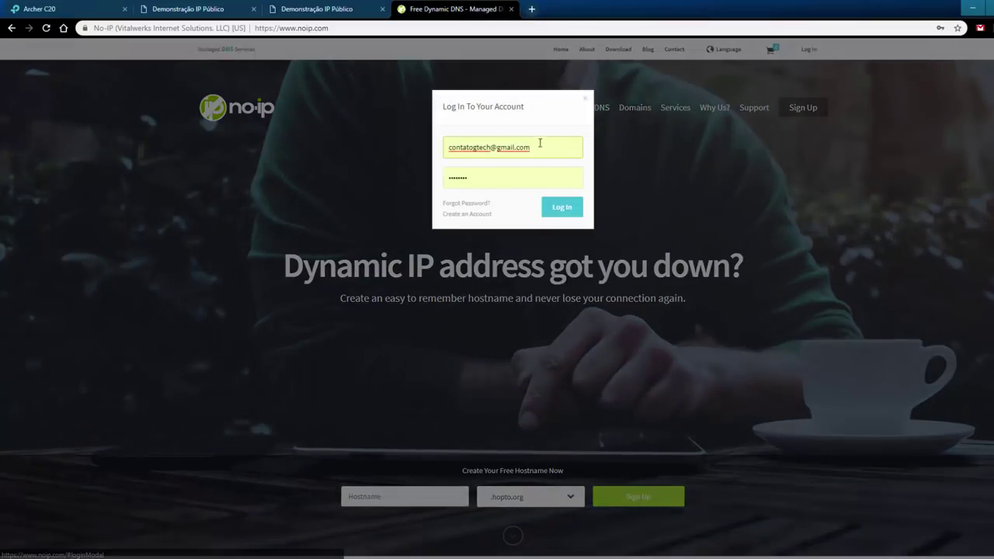
click(559, 207)
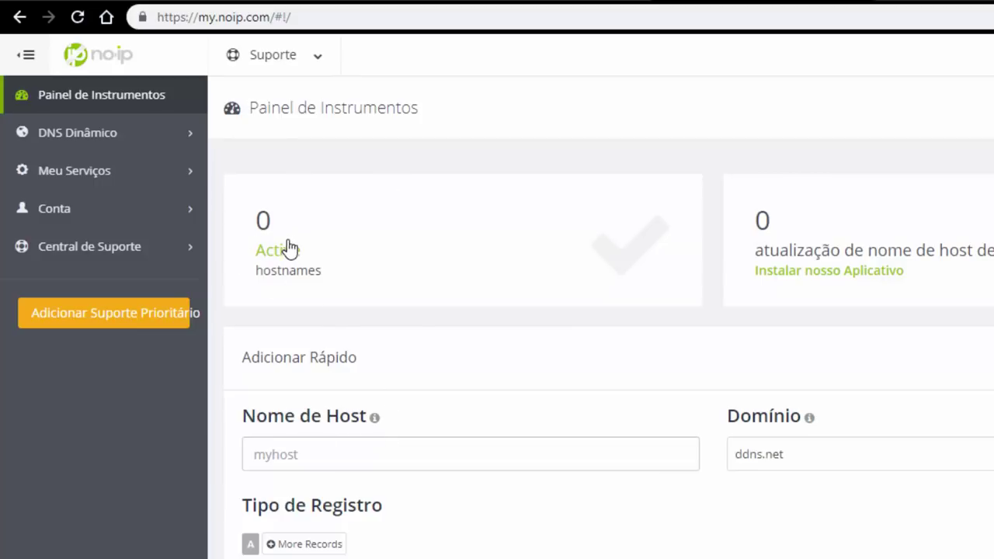
click(104, 134)
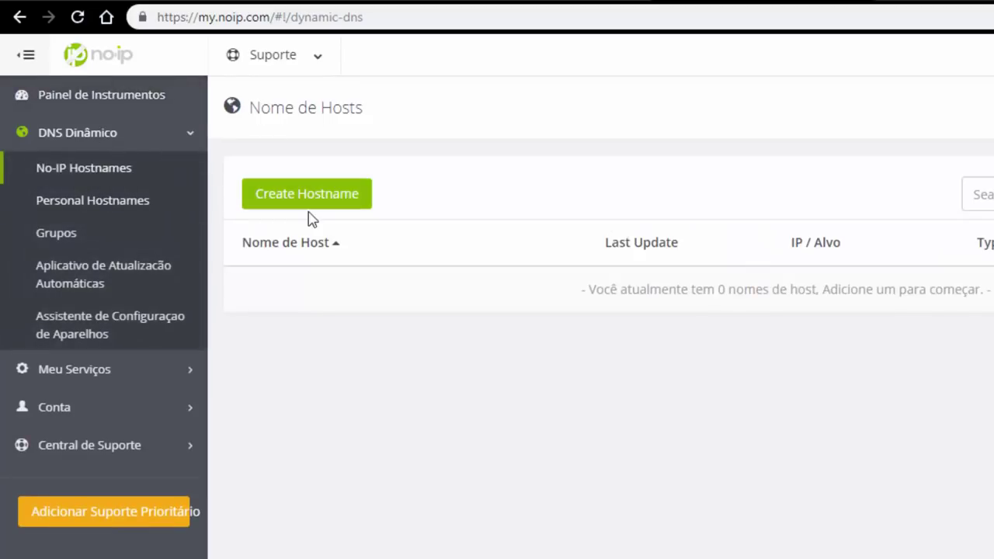
click(333, 198)
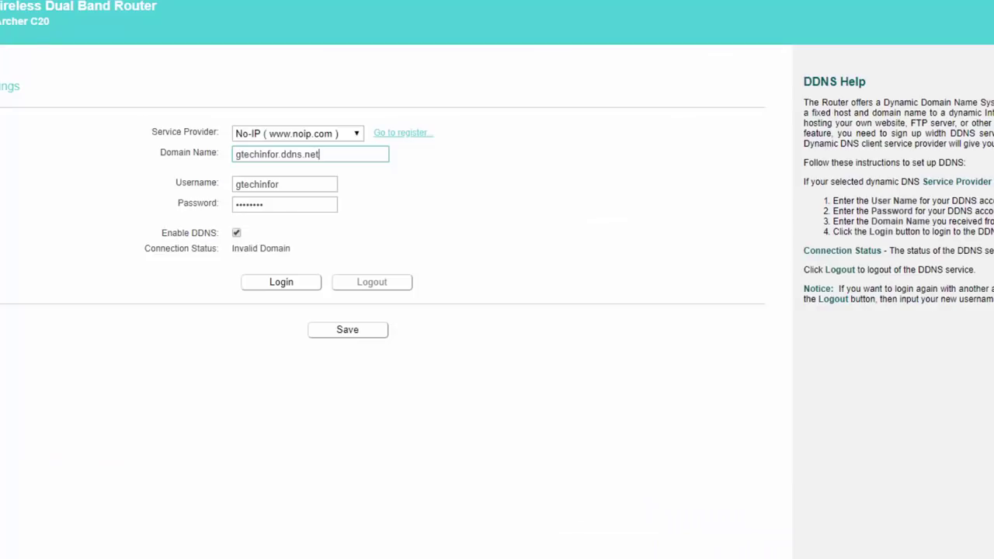
drag(346, 156, 122, 134)
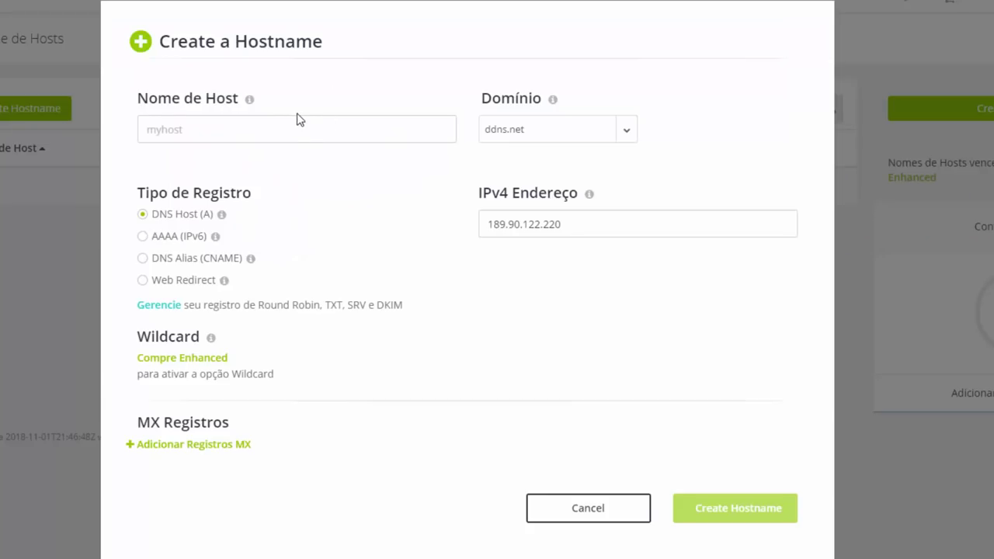
Enter host name gtechinfor and keep ddns.net as the domain.
click(294, 126)
text(gtechinfor)
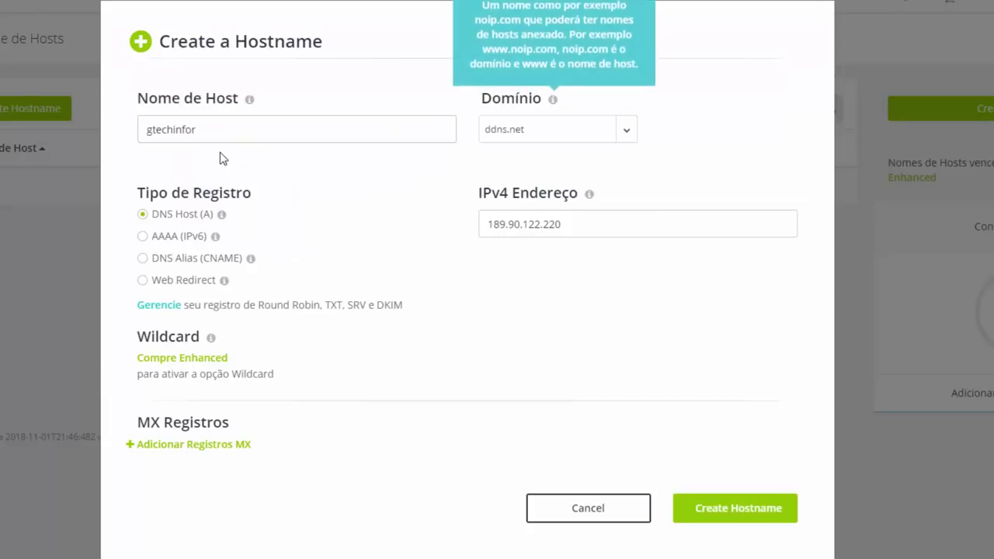
click(544, 136)
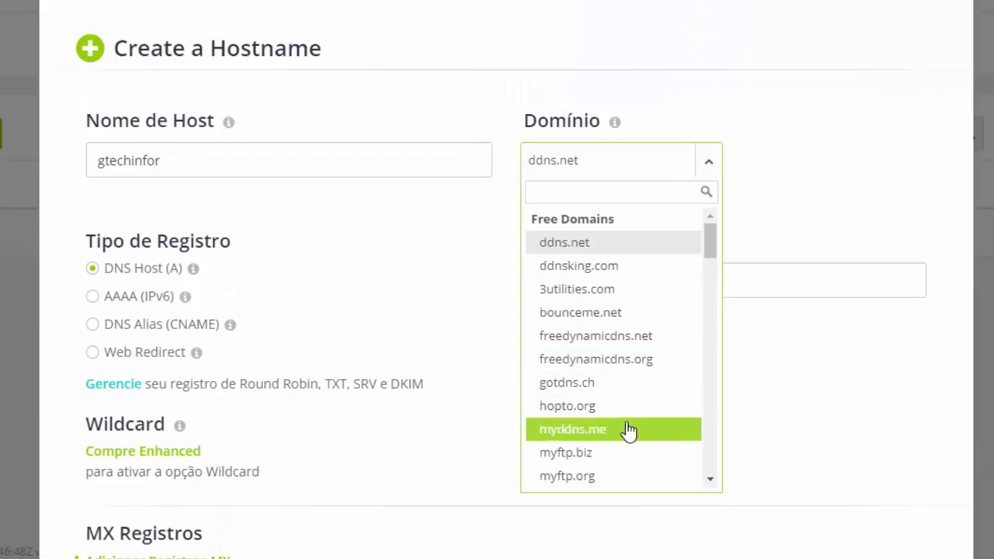
scroll(628, 433, down, 10)
scroll(638, 394, down, 15)
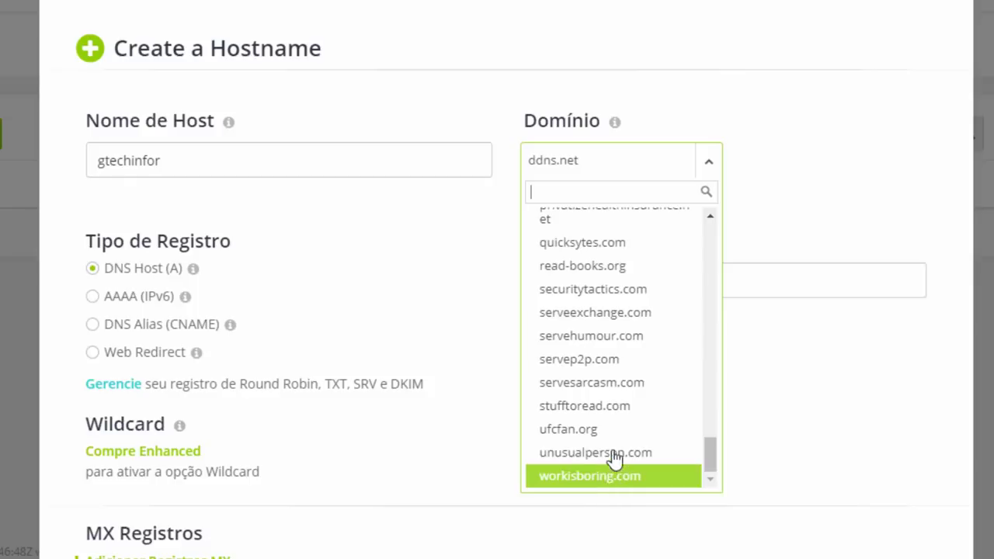
scroll(625, 358, up, 3)
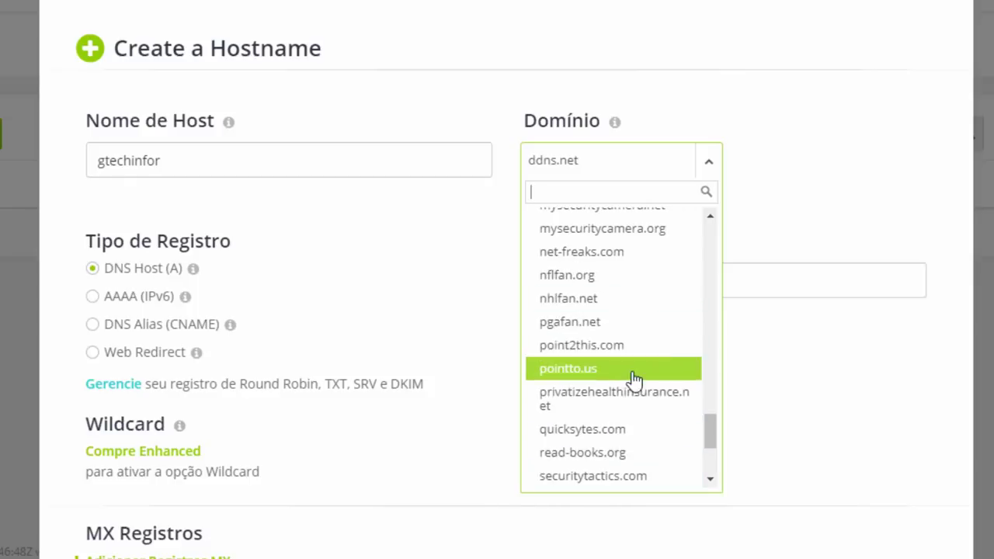
scroll(632, 380, up, 20)
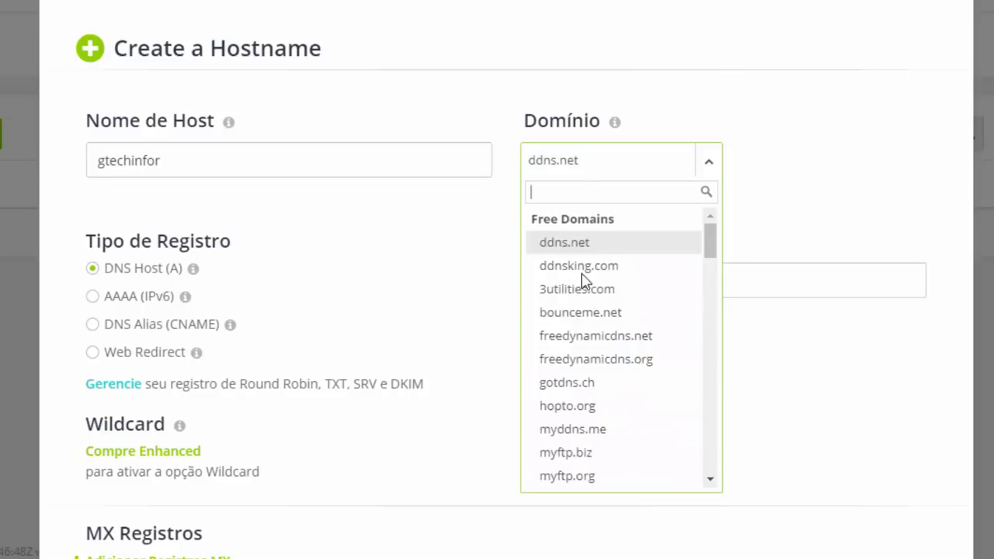
click(815, 136)
Confirm the host name and IPv4 189.90.122.220, then create gtechinfor.ddns.net.
click(209, 160)
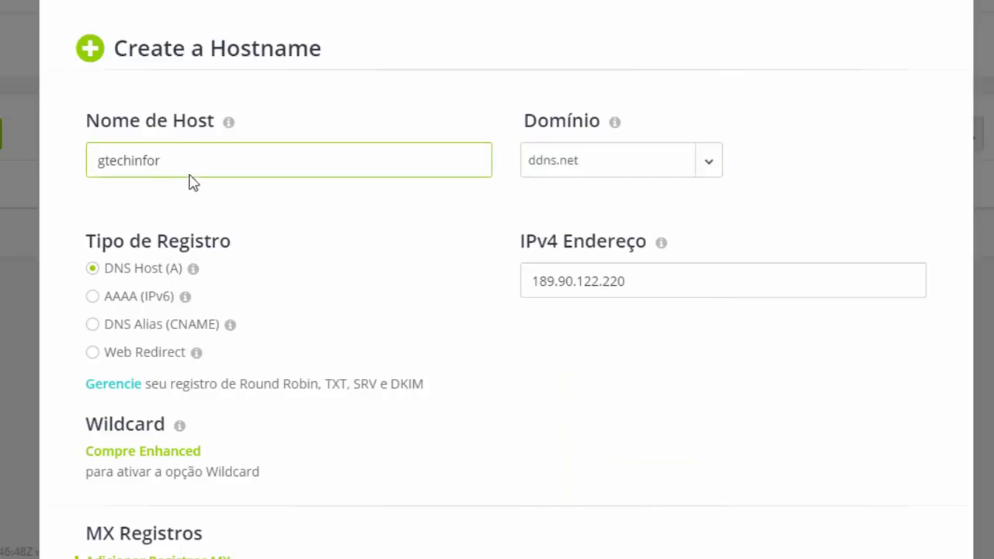
drag(181, 162, 73, 167)
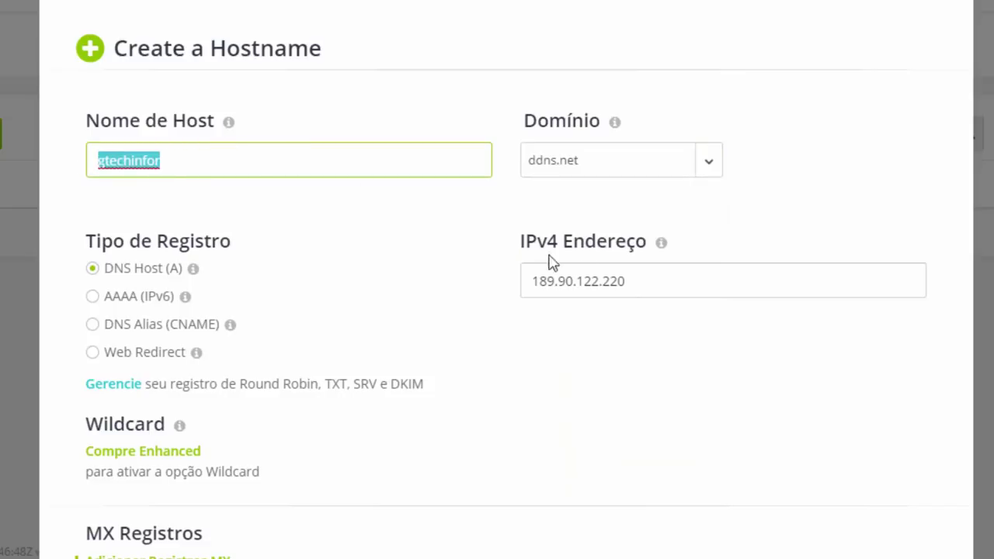
drag(648, 287, 521, 280)
click(637, 283)
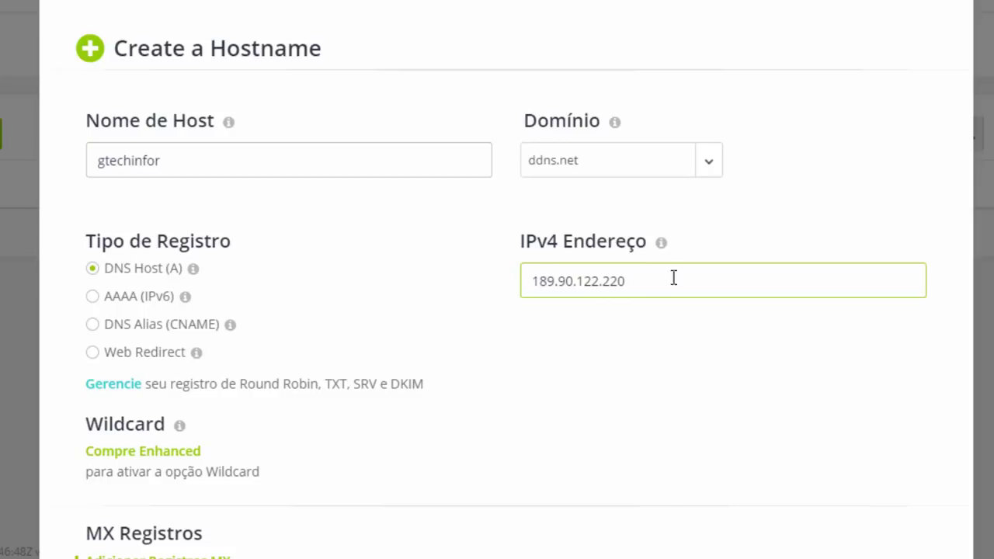
scroll(196, 460, down, 2)
scroll(147, 451, down, 4)
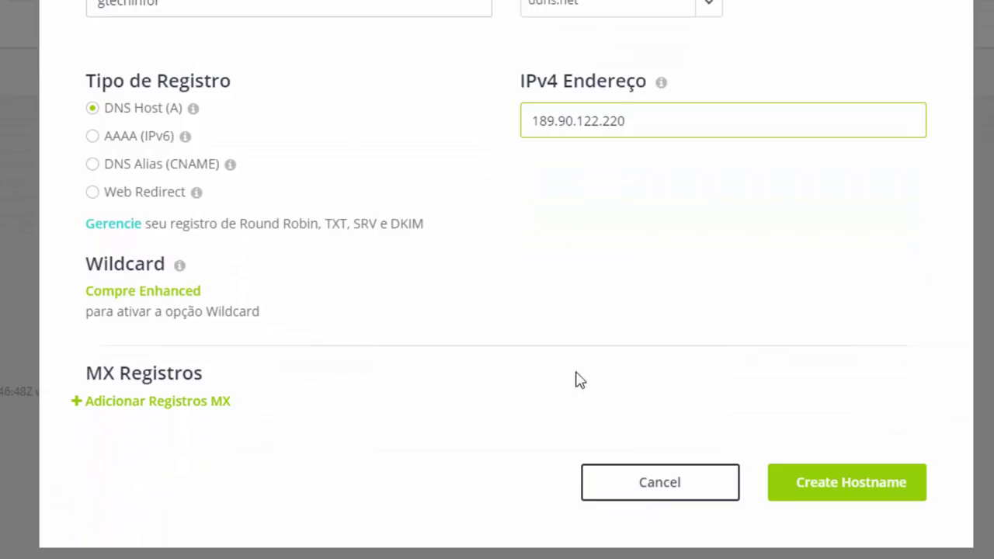
click(886, 493)
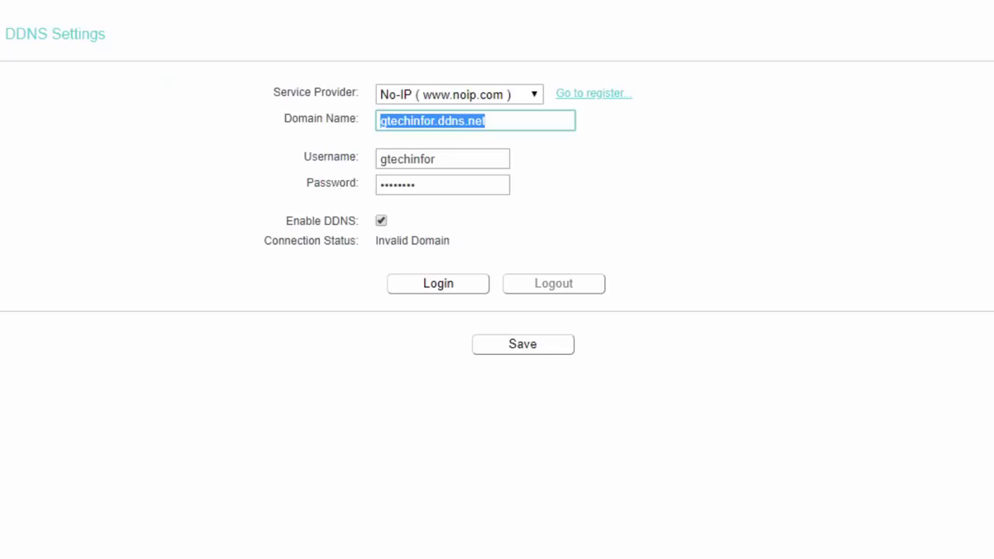
Keep No-IP as DDNS provider and check the gtechinfor.ddns.net domain and username fields.
click(508, 118)
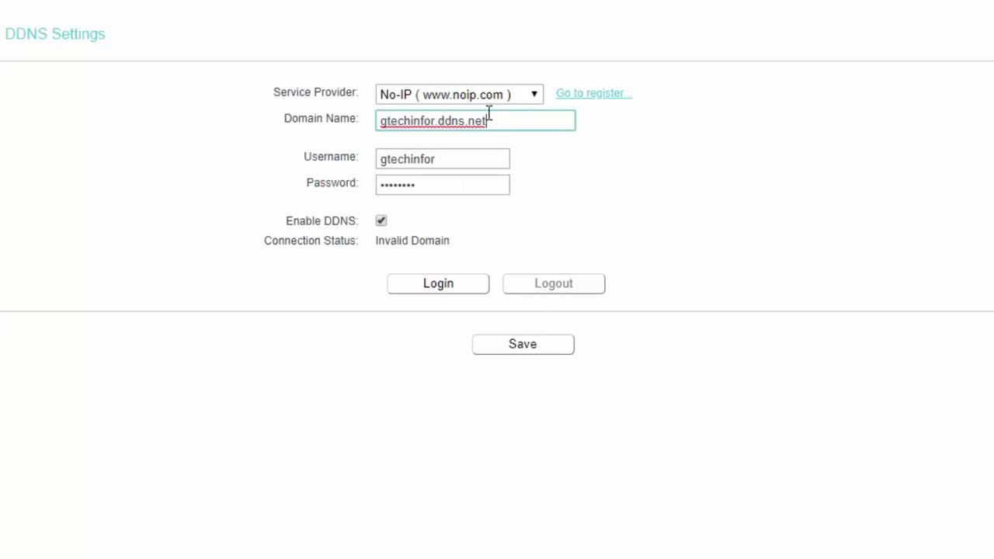
click(461, 98)
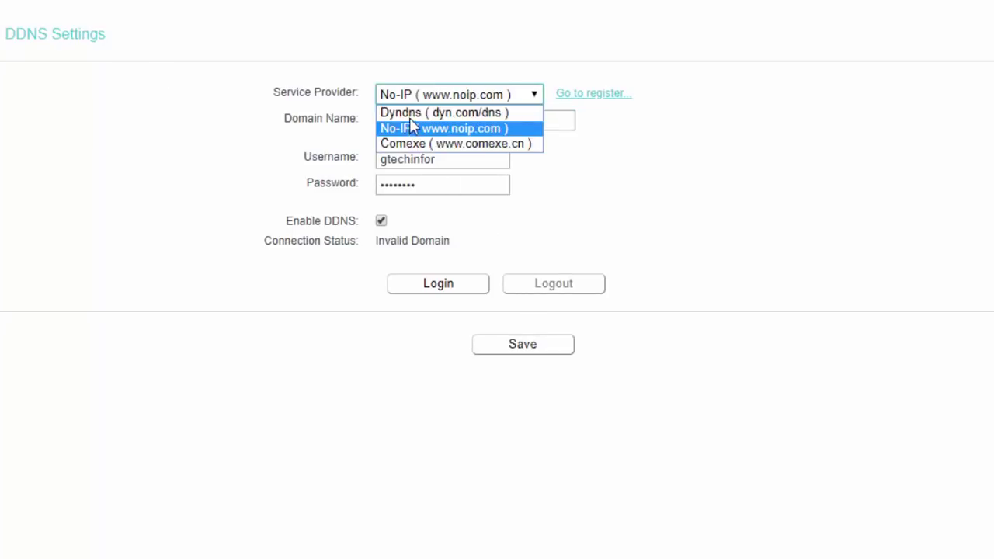
click(550, 136)
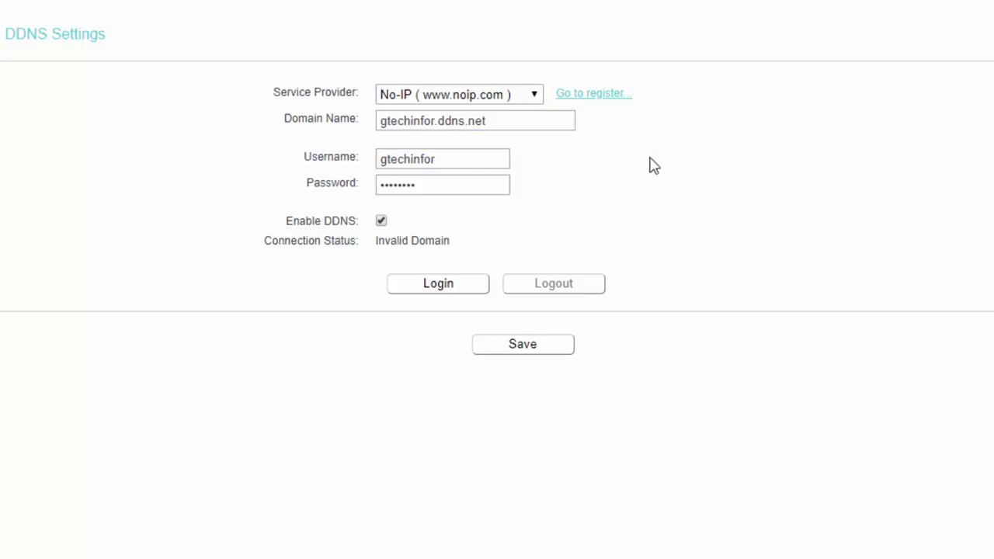
drag(491, 124, 300, 125)
click(487, 122)
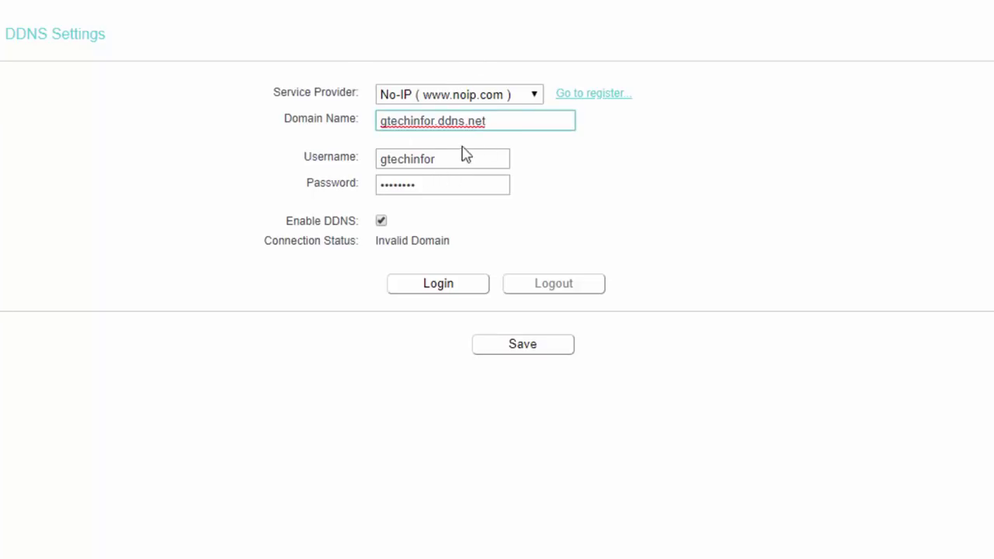
double_click(448, 158)
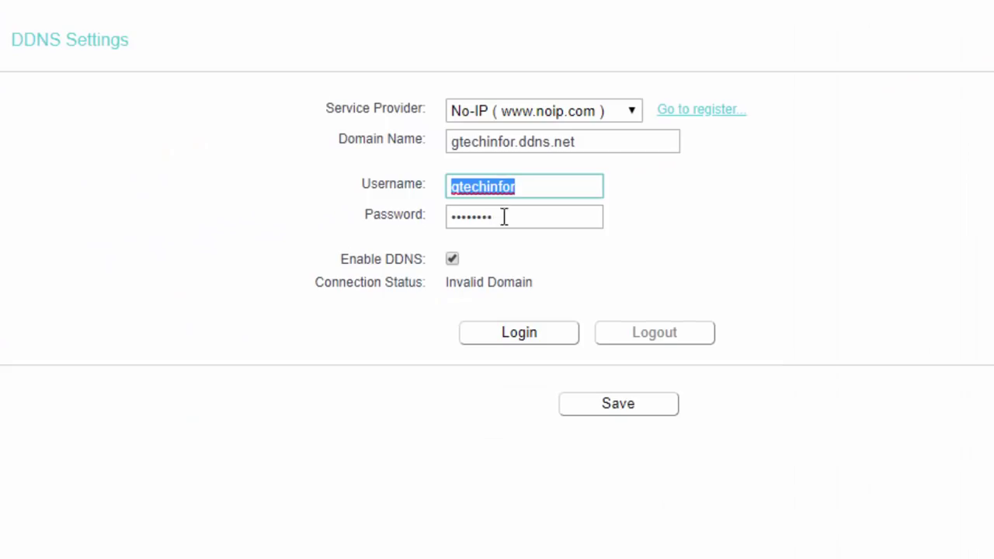
Log the router in to No-IP and save the DDNS settings once status shows Success.
key(Tab)
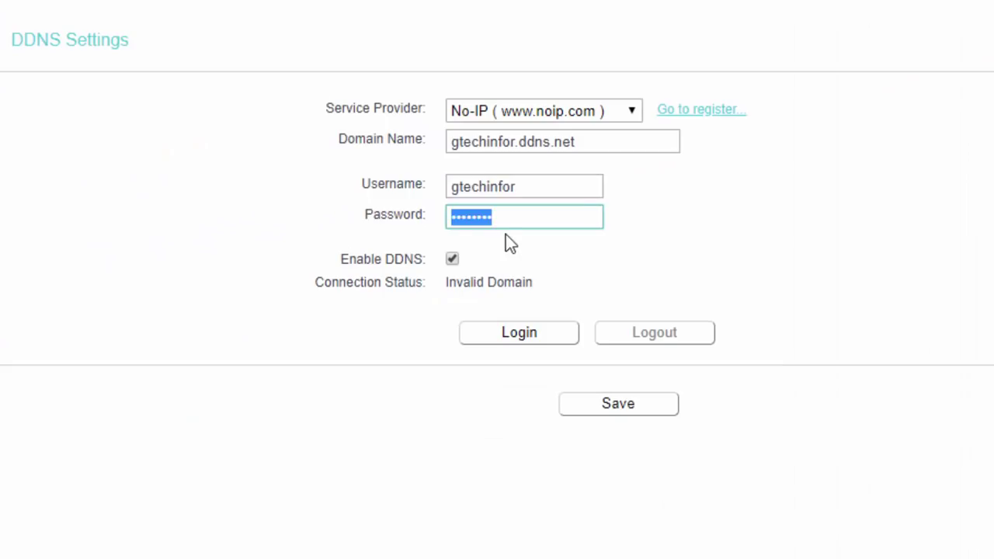
click(497, 261)
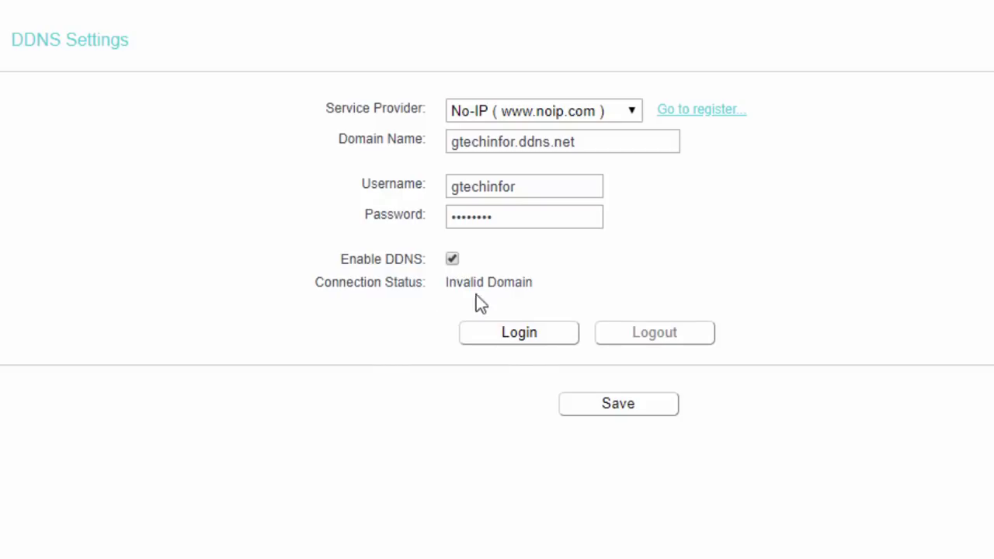
click(513, 337)
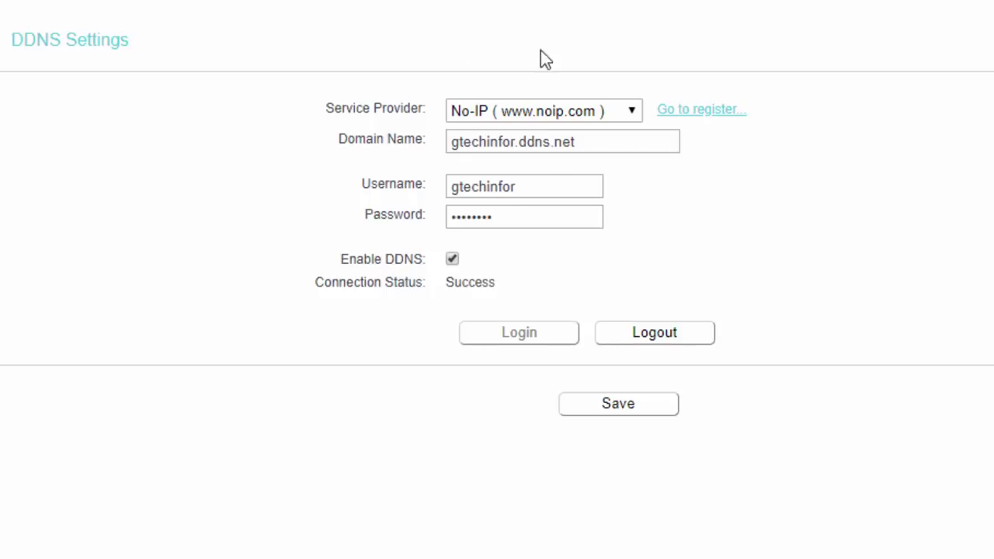
click(626, 417)
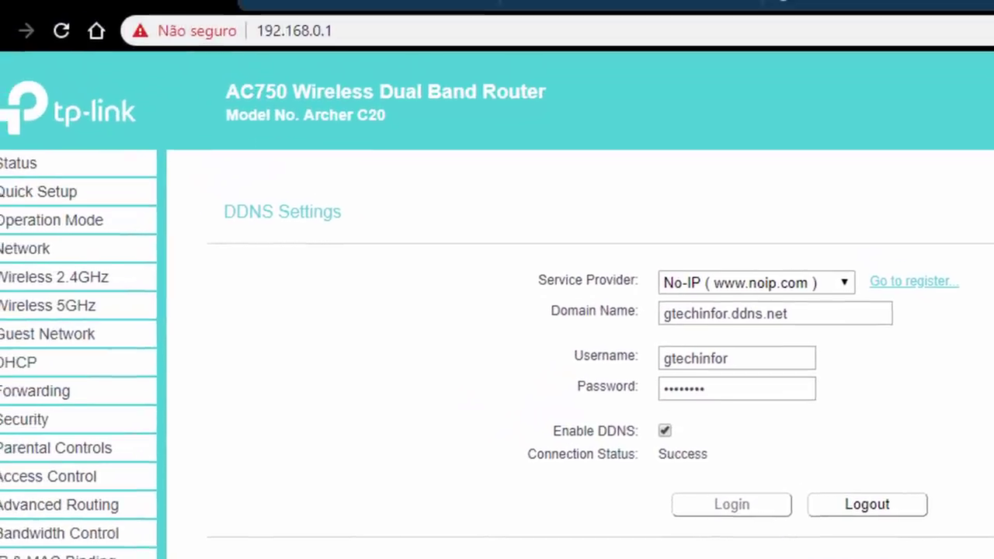
In the demo tab's address bar, start typing 'gtec' and remove the unwanted .com.br completion.
click(947, 4)
click(386, 9)
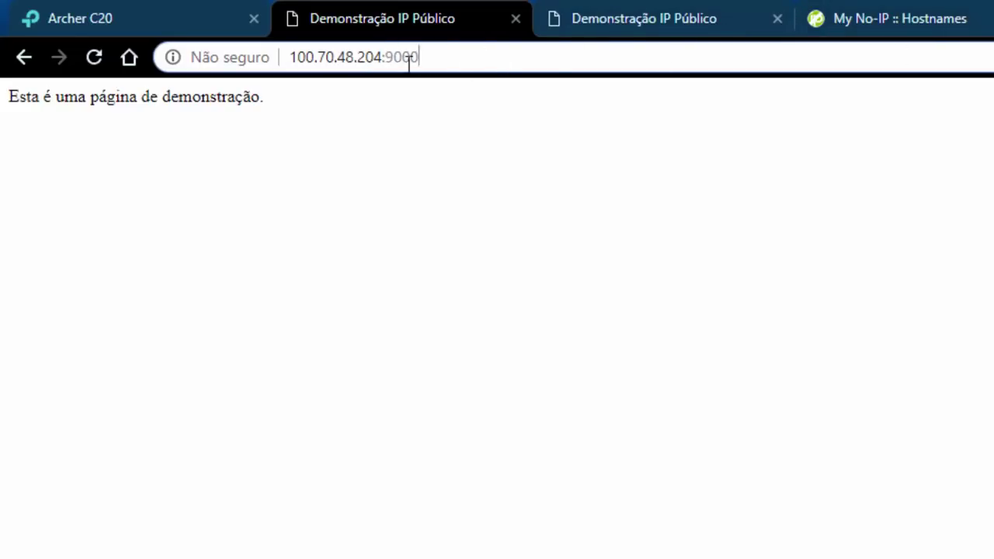
click(614, 16)
text(gtec)
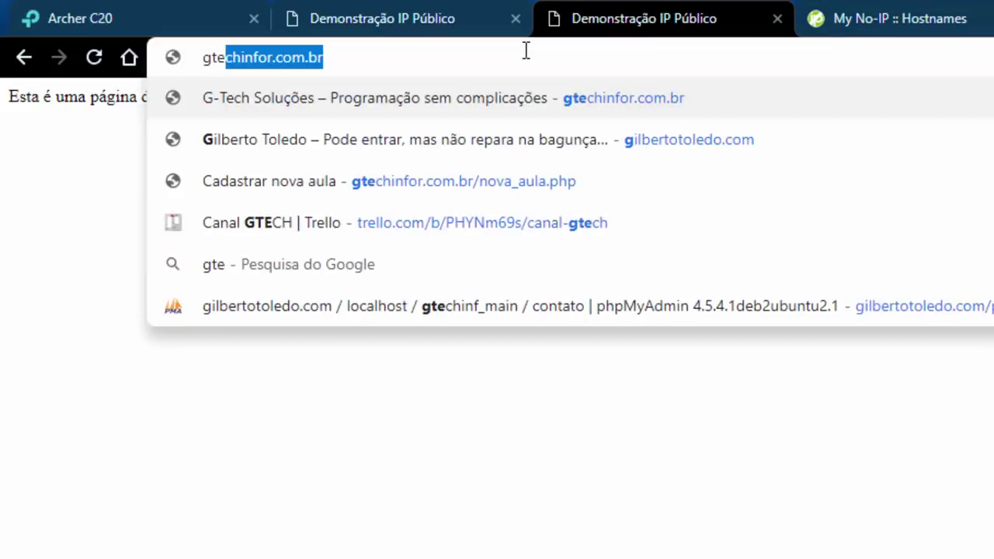
key(Right)
key(BackSpace)
key(BackSpace)
key(BackSpace)
key(BackSpace)
key(BackSpace)
key(BackSpace)
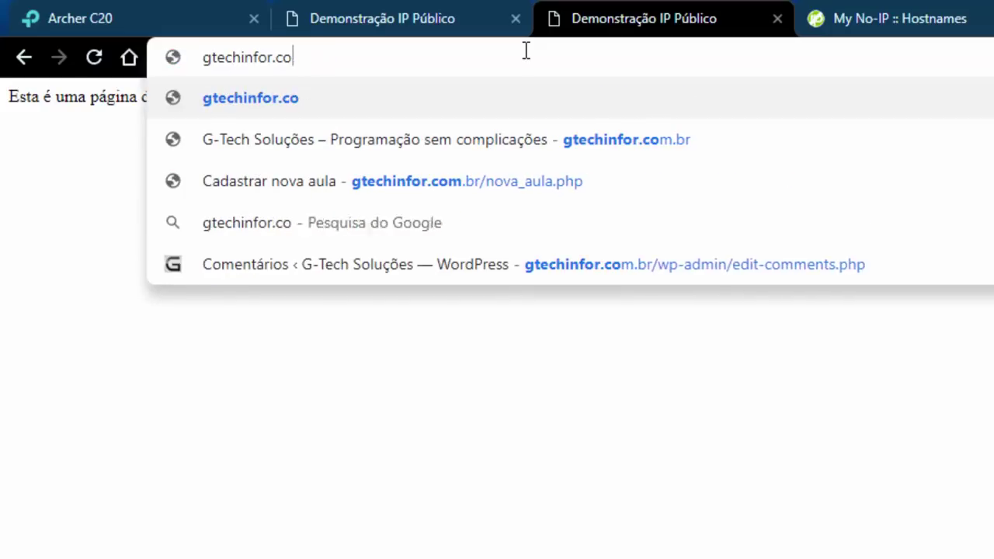
Load the demo page at gtechinfor.ddns.net:9000, then return to the Archer C20 tab.
text(ddns.net:)
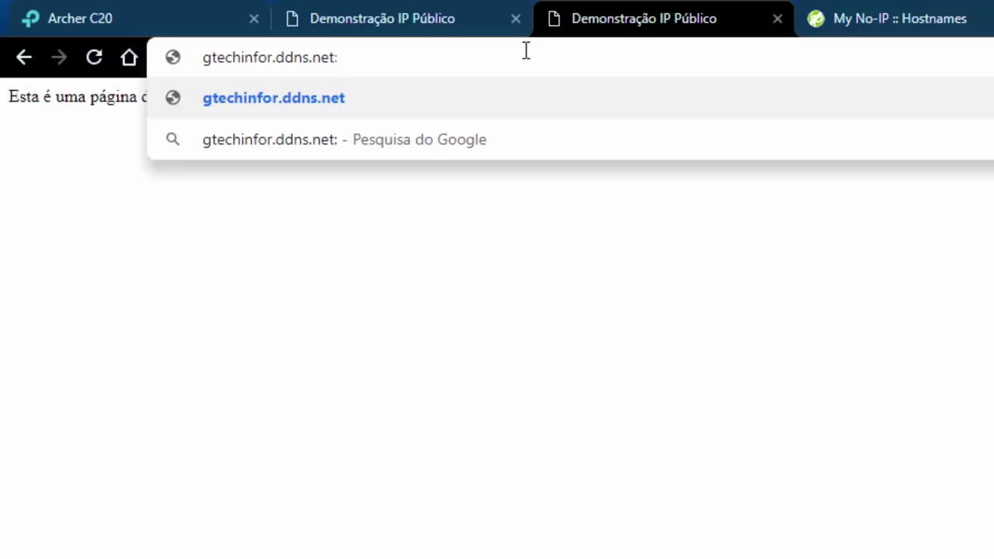
text(9000)
key(Return)
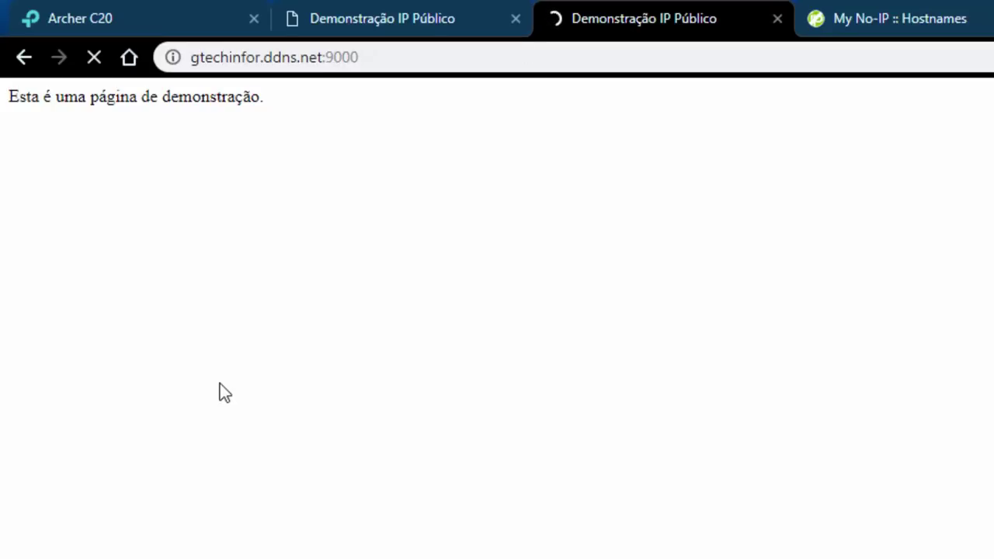
click(95, 59)
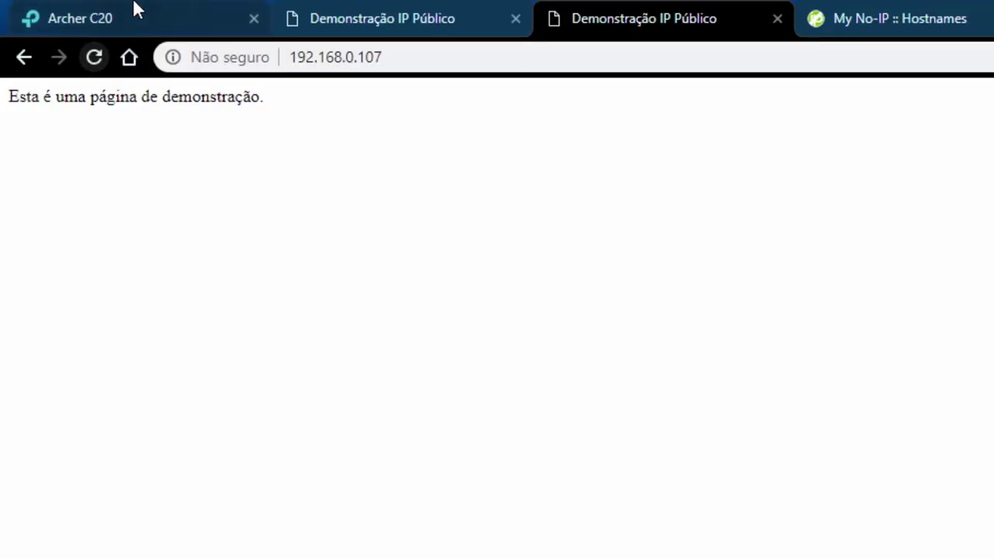
click(134, 4)
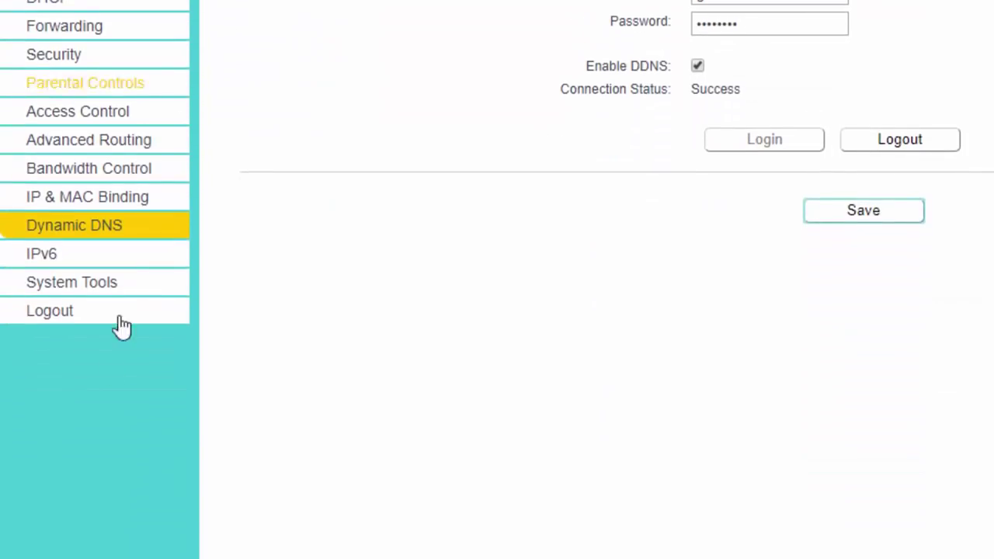
Reboot the router from System Tools > Reboot and confirm the prompt.
click(73, 284)
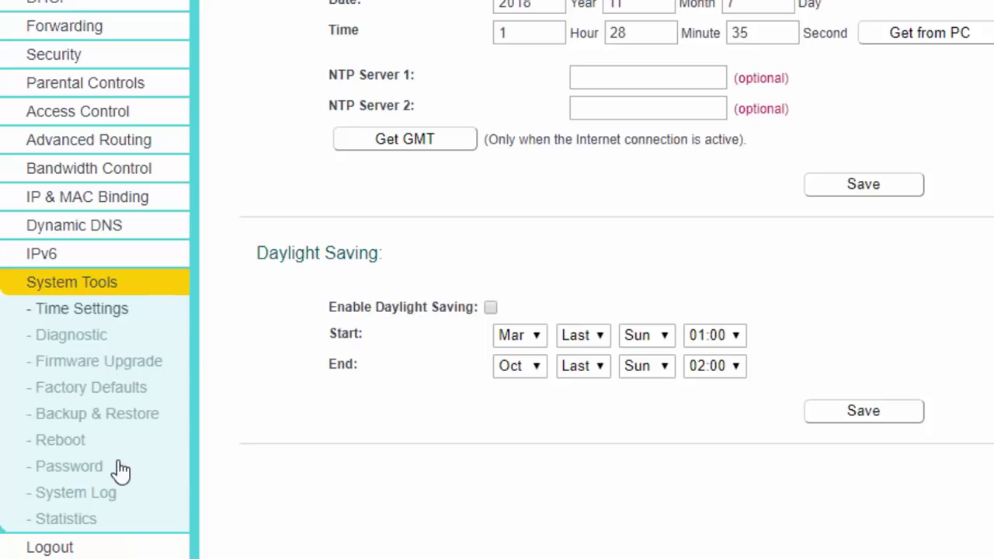
click(75, 441)
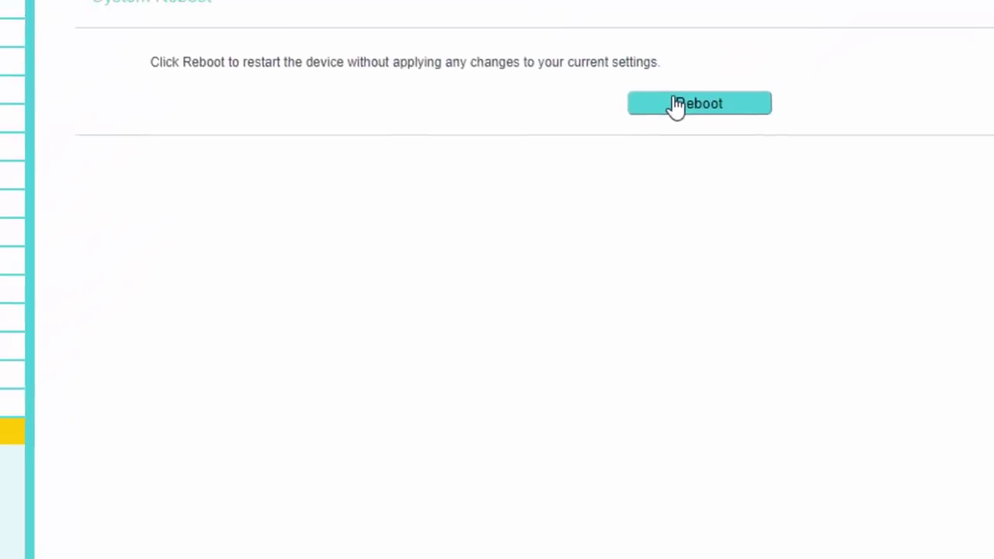
click(758, 7)
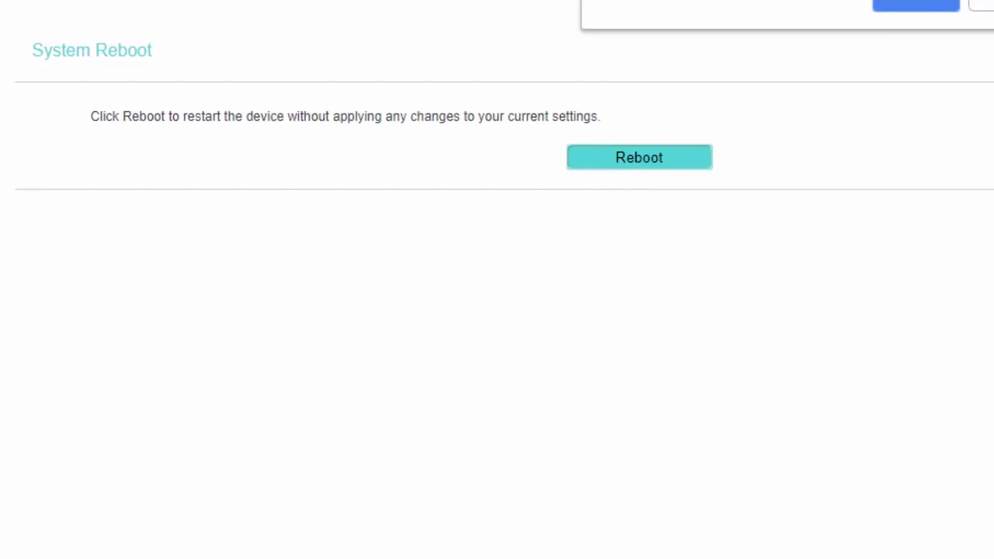
click(928, 6)
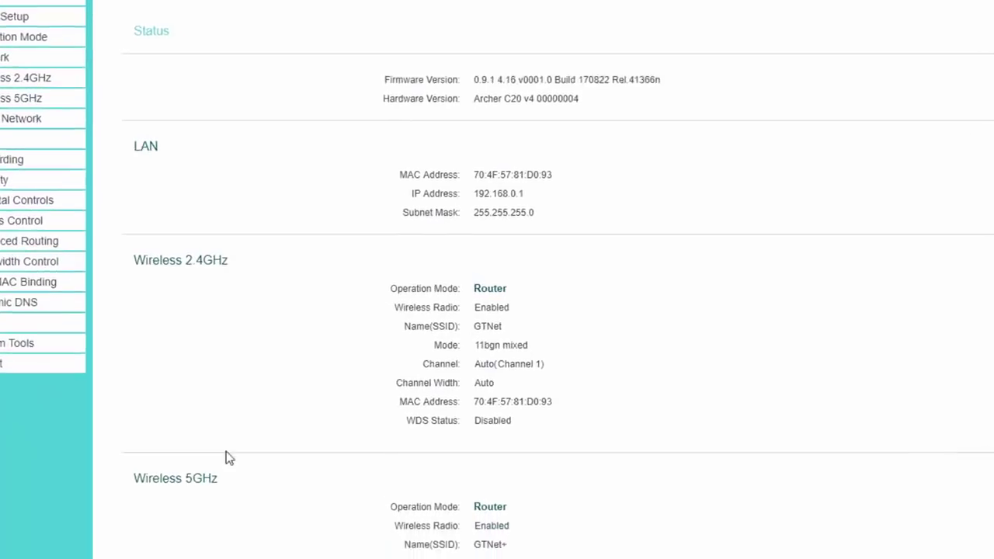
scroll(437, 477, down, 5)
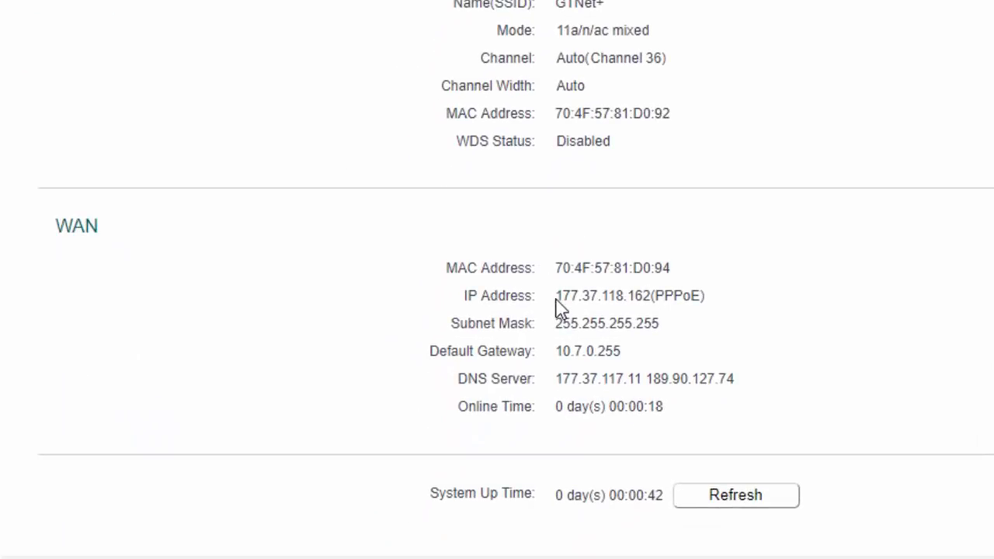
drag(562, 299, 579, 300)
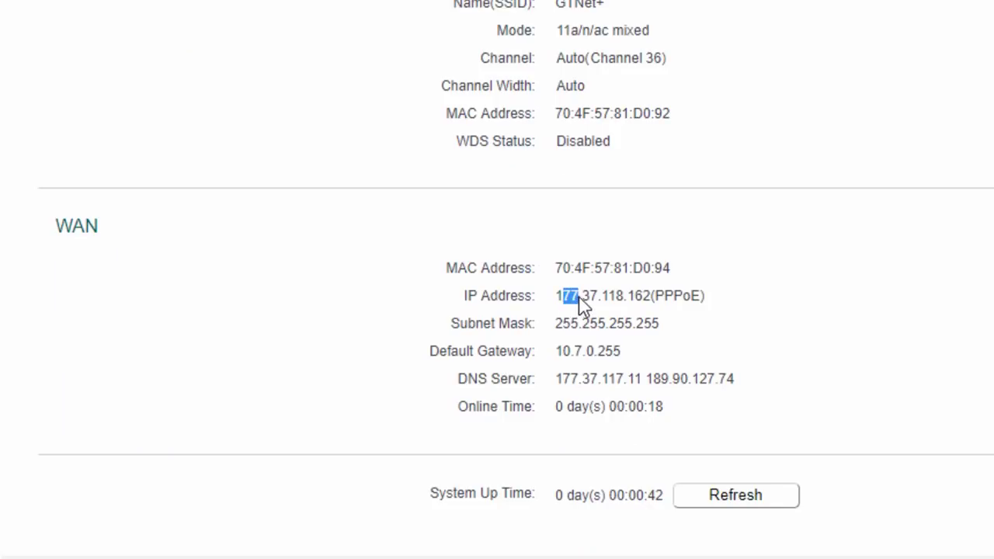
click(583, 302)
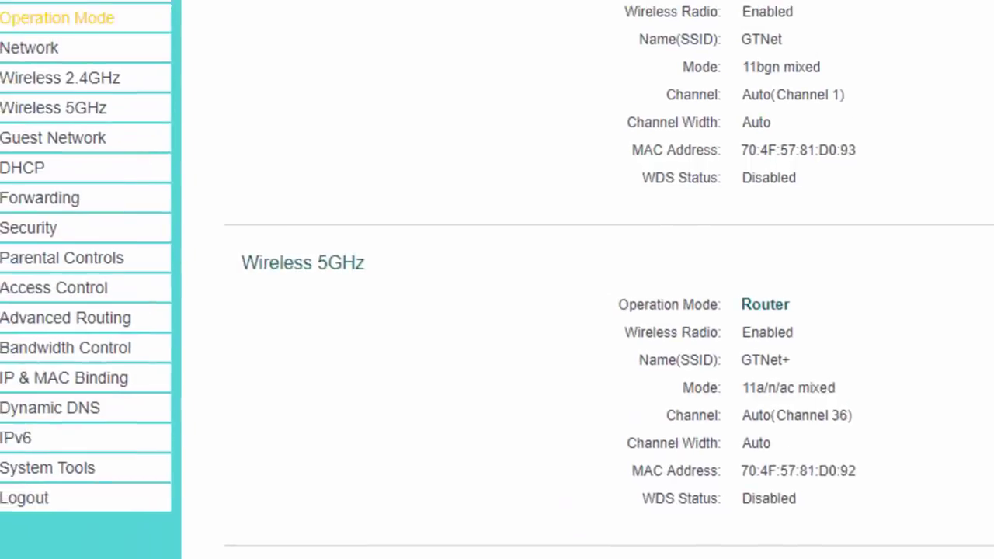
click(73, 409)
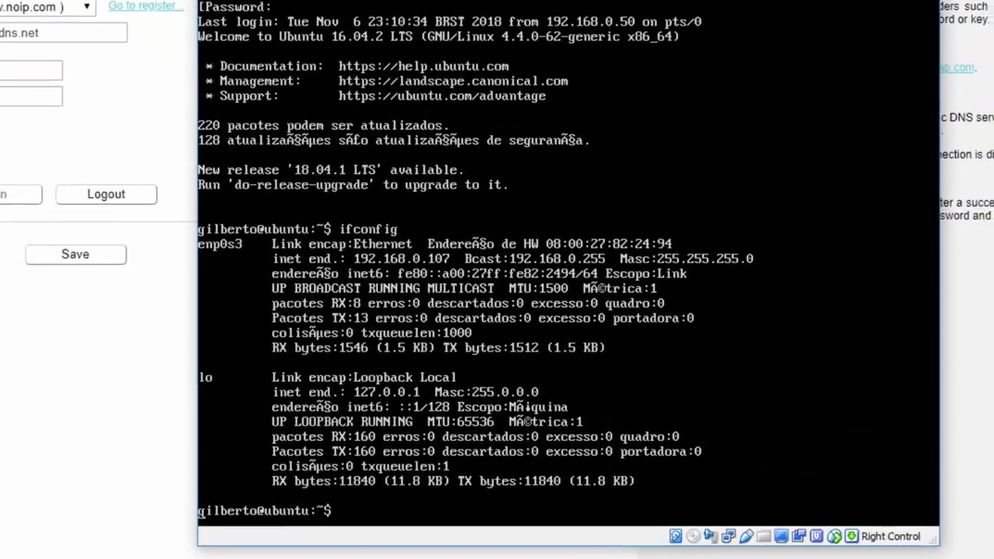
Run ifconfig in the Ubuntu VM to show its local address 192.168.0.107.
text(ifconfig)
key(Return)
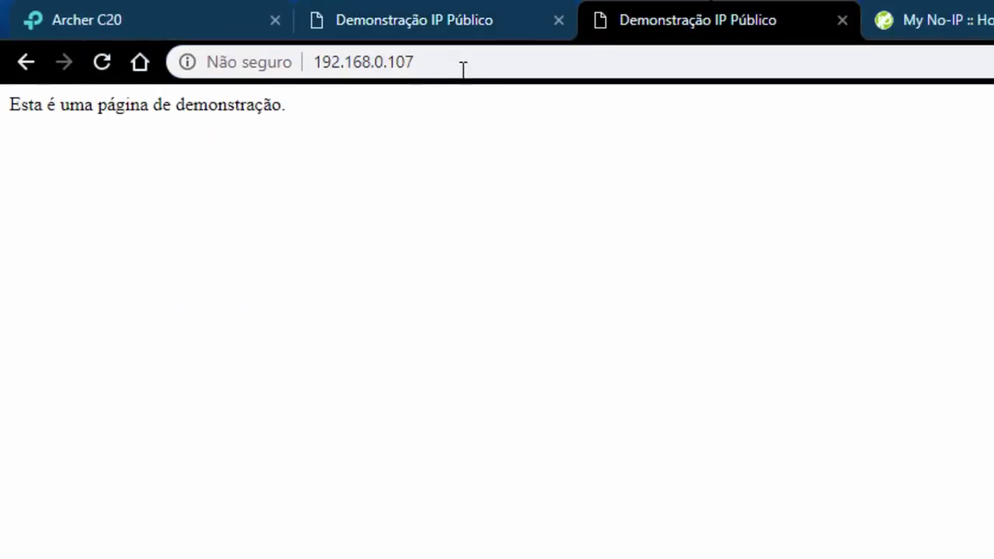
Enter gtechinfor.ddns.net:9000 in the address bar to load the demo page.
click(474, 62)
text(g)
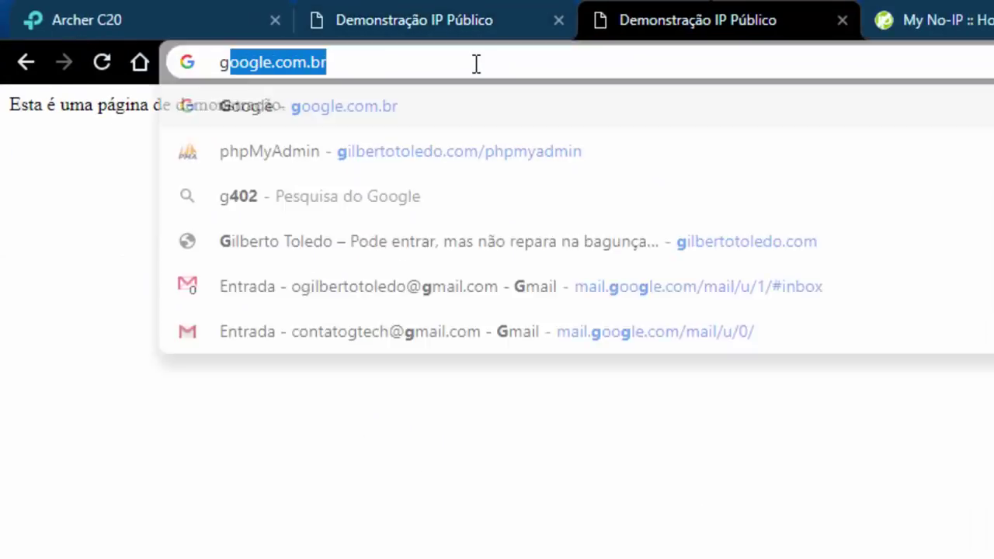
text(techinfor.)
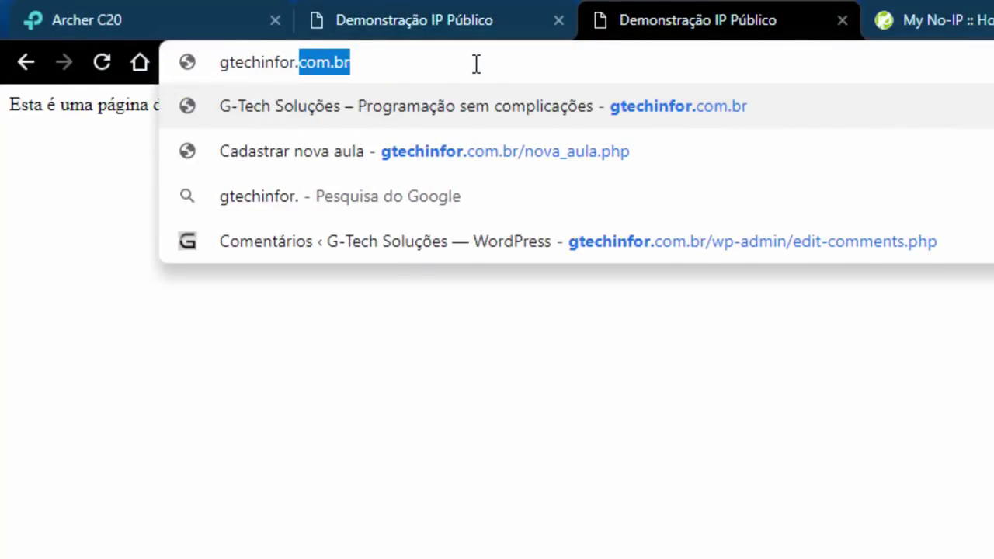
text(ddns.net:)
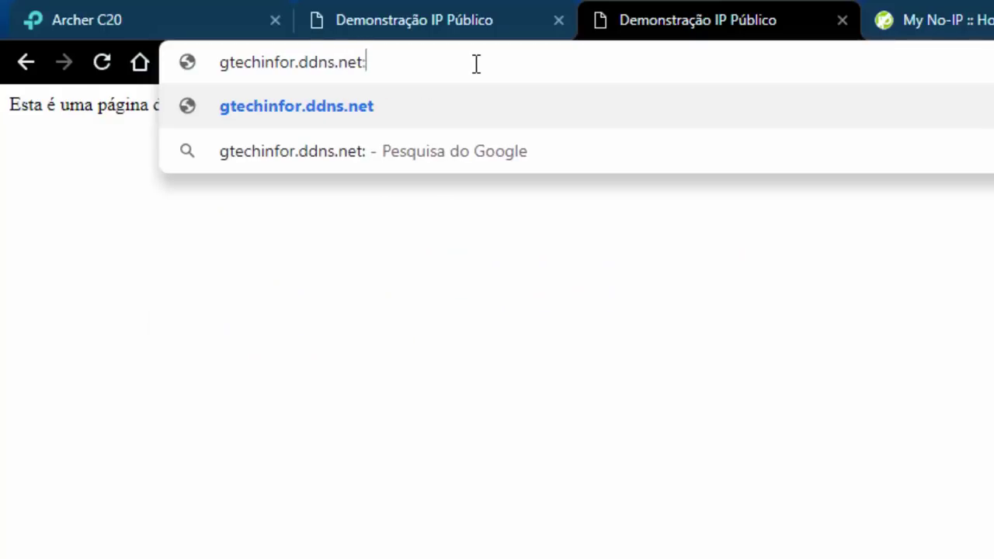
text(9000)
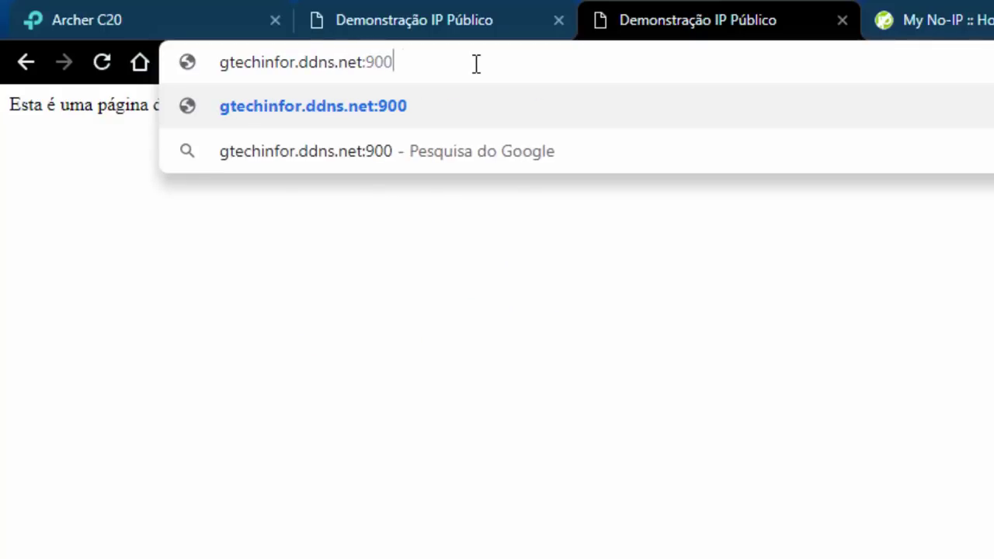
key(Return)
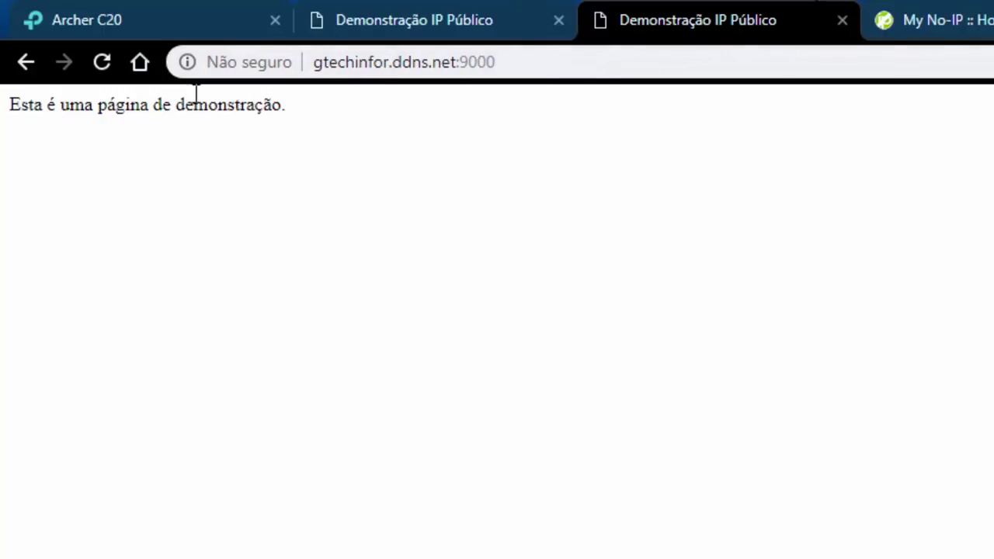
Highlight the hostname-and-port address and the 'página de demonstração' text on the loaded page.
drag(578, 60, 277, 50)
key(End)
drag(289, 106, 93, 104)
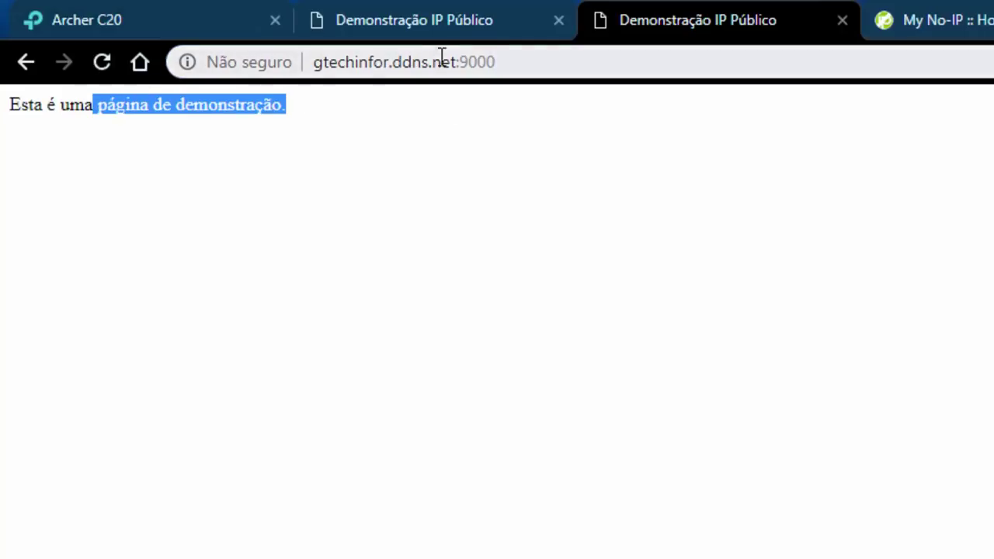
click(565, 60)
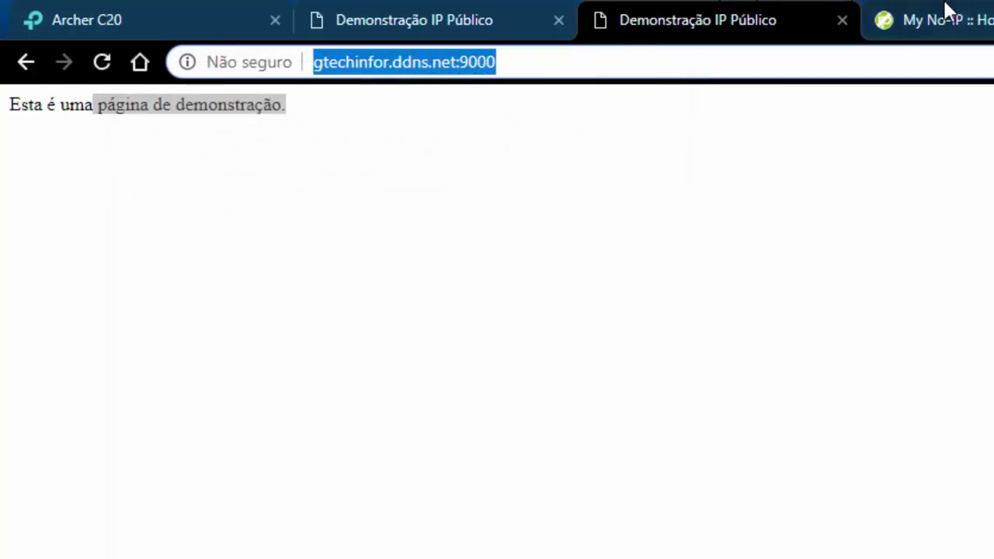
click(182, 10)
click(70, 207)
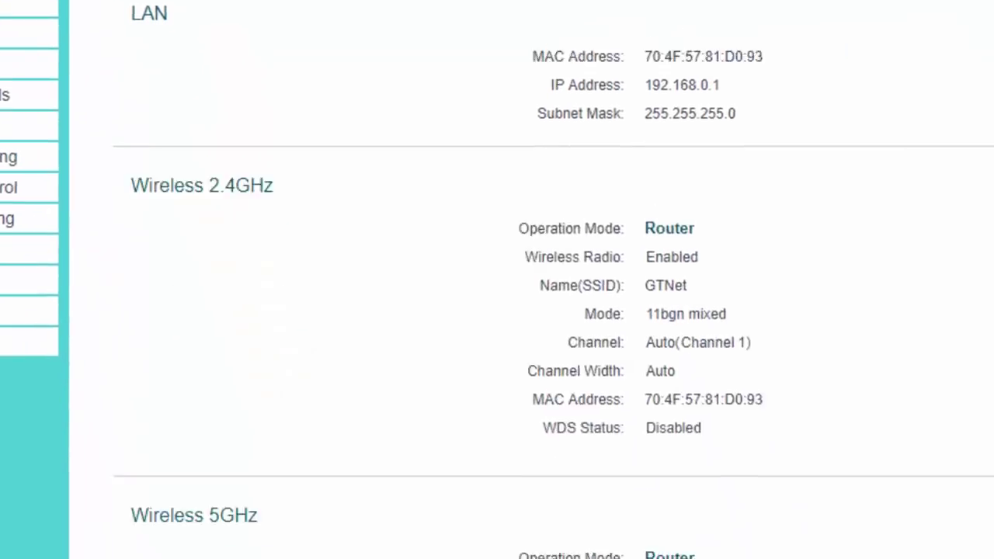
scroll(710, 129, down, 5)
drag(567, 264, 670, 270)
click(667, 269)
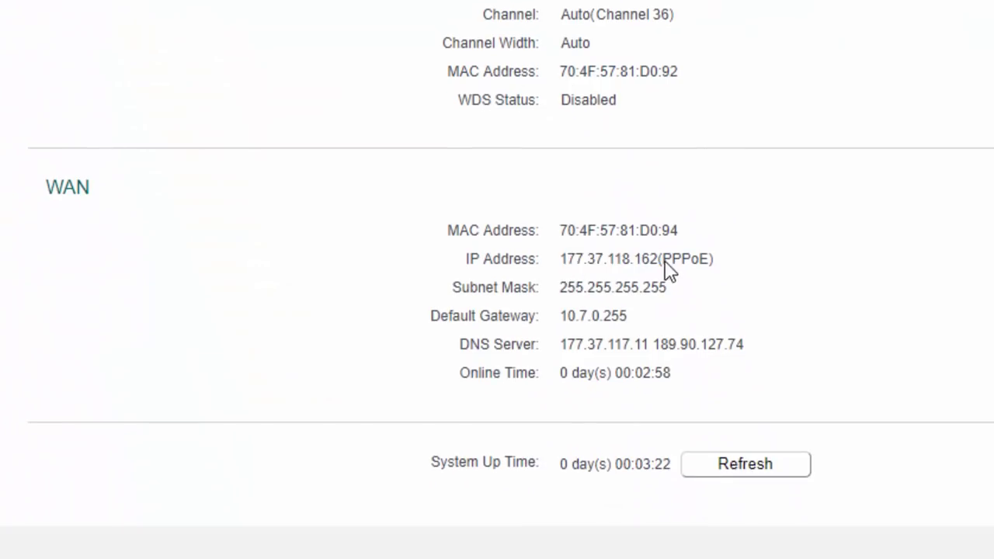
drag(569, 265, 626, 268)
click(564, 266)
drag(559, 269, 654, 264)
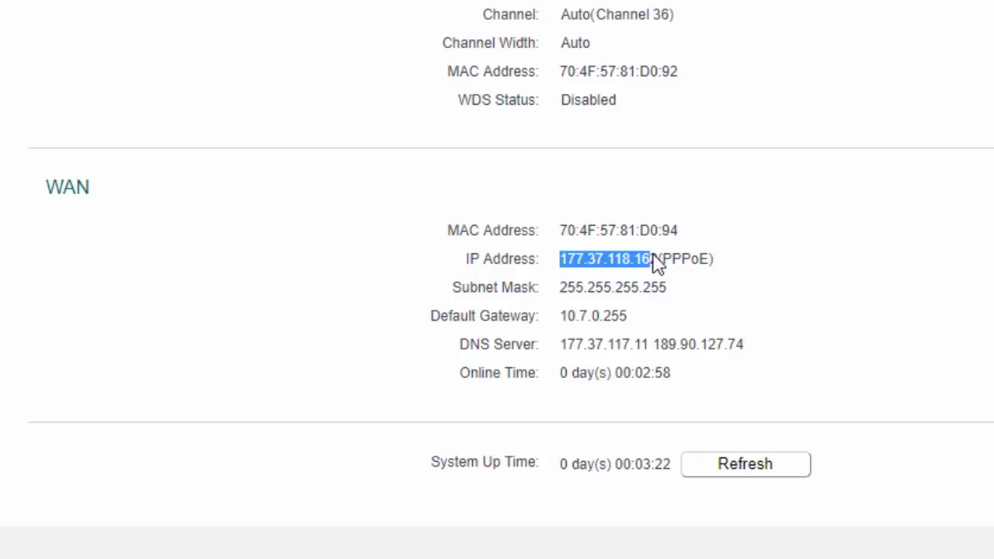
click(657, 265)
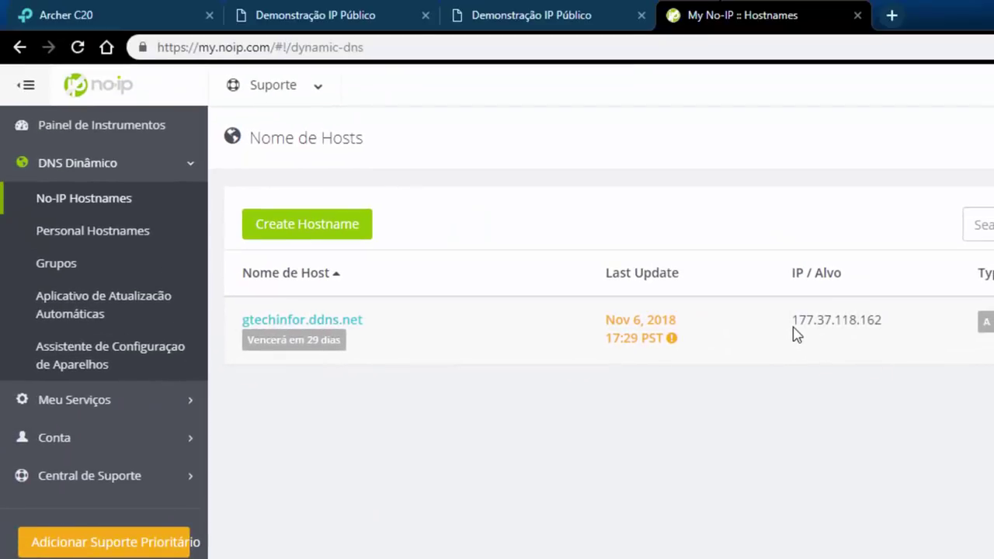
drag(792, 332, 923, 332)
click(924, 334)
mouse_move(793, 319)
mouse_down()
mouse_move(887, 326)
mouse_move(791, 320)
mouse_up()
click(750, 311)
In the router's Dynamic DNS settings, highlight the configured domain gtechinfor.ddns.net.
click(66, 15)
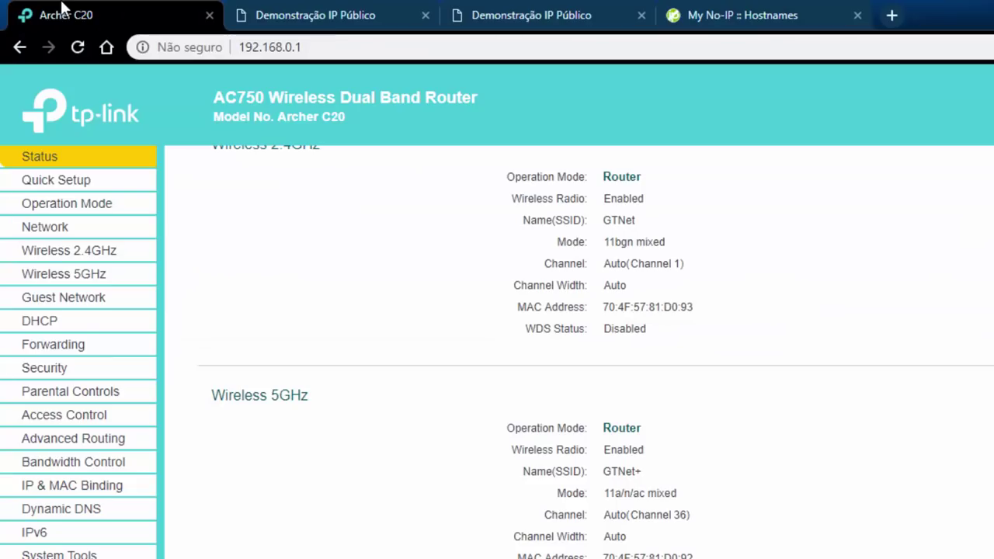
click(64, 513)
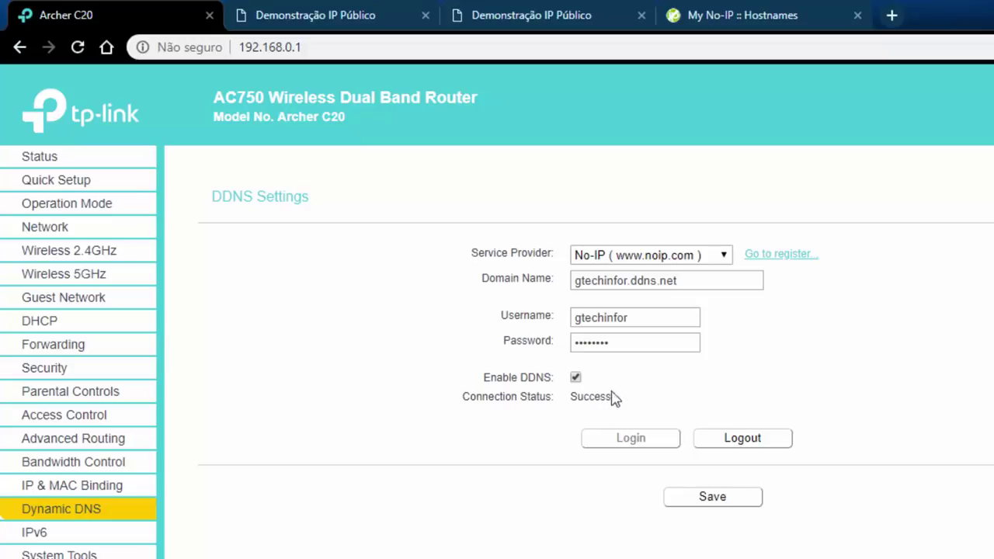
drag(692, 278, 569, 277)
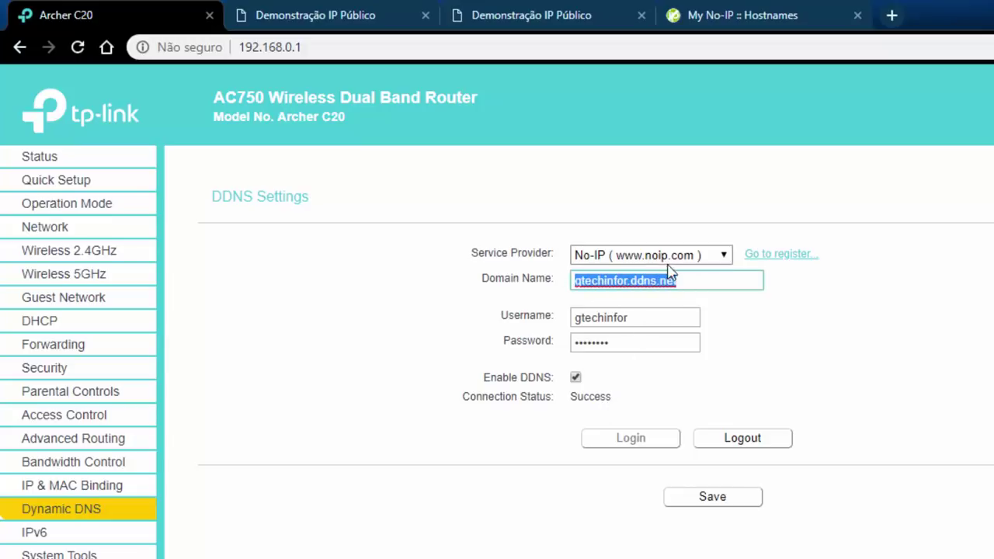
click(626, 282)
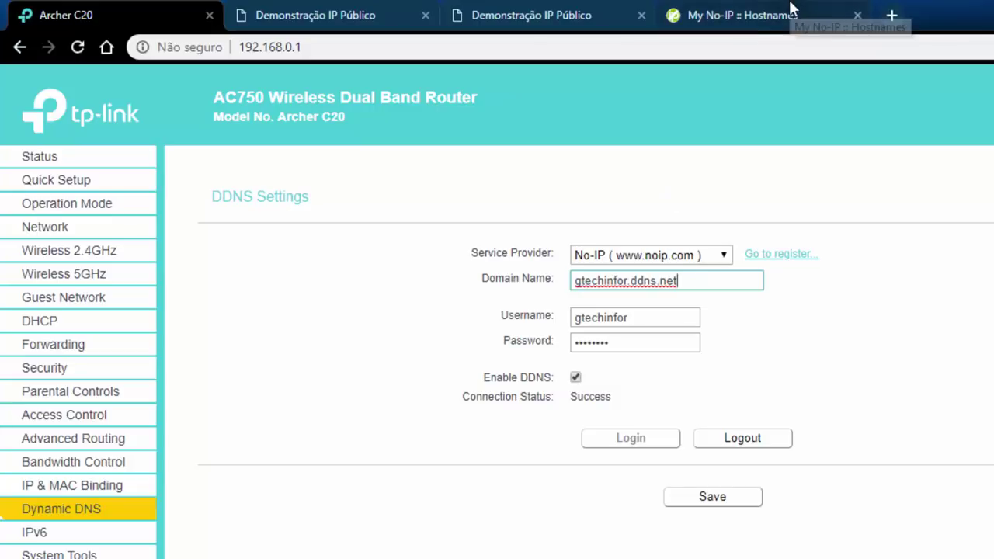
drag(695, 281, 556, 281)
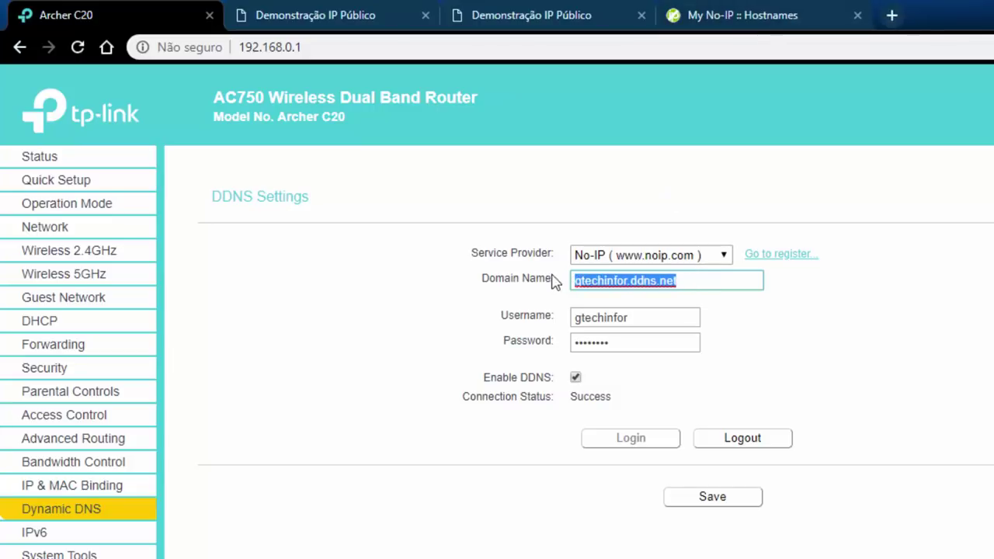
Cross-check with No-IP, then highlight the router's DDNS username and masked password.
click(773, 9)
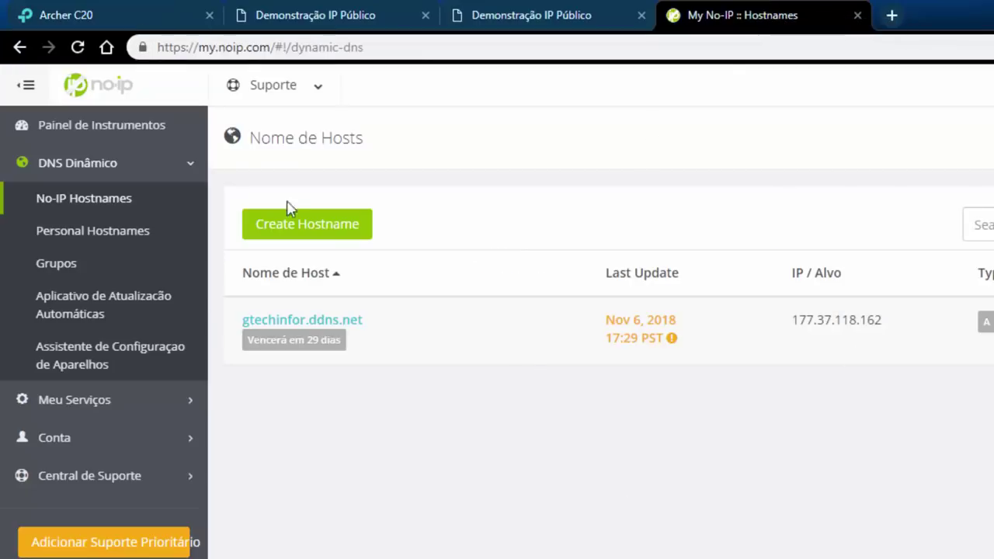
click(194, 17)
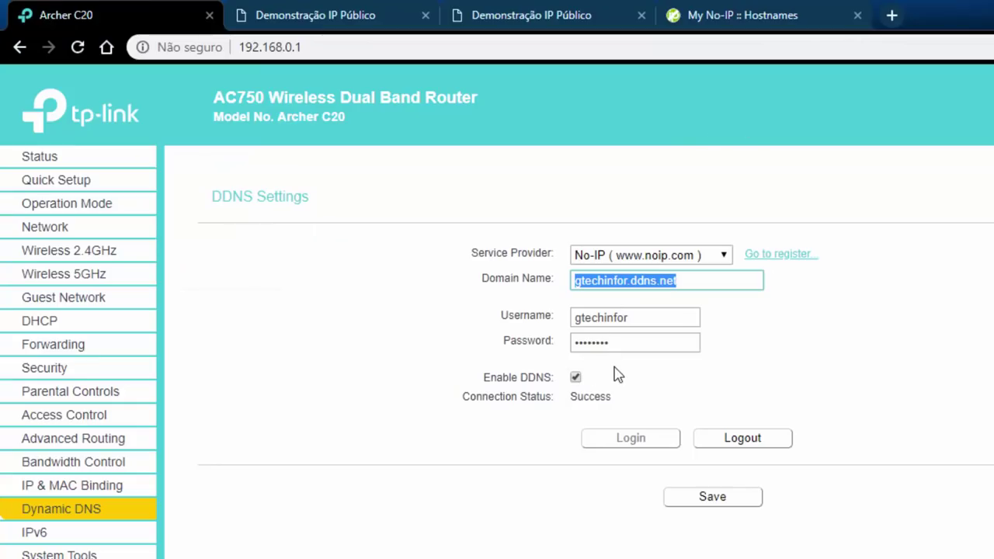
drag(636, 320, 564, 315)
click(649, 317)
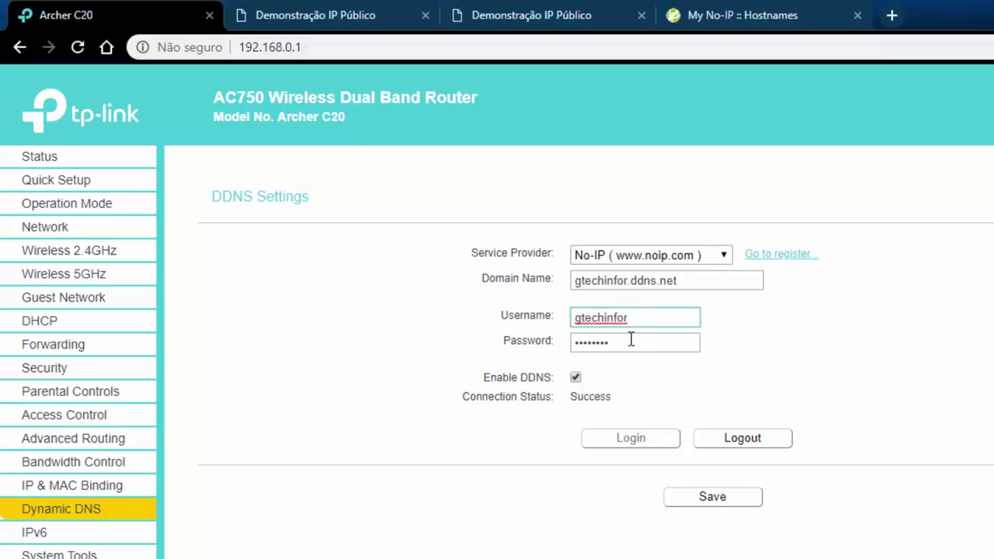
drag(641, 344, 521, 344)
click(825, 11)
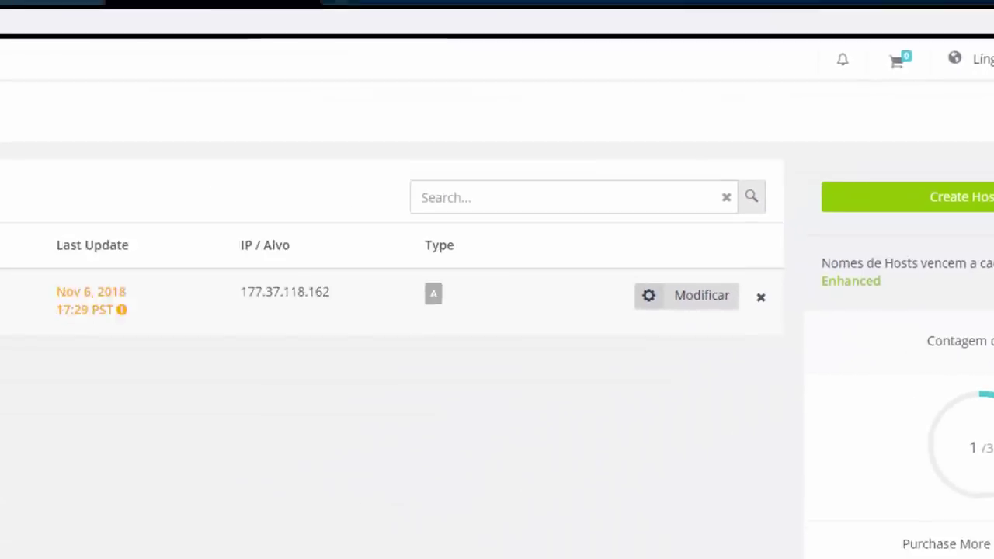
Go back from the No-IP hostname list to the router's DDNS Settings page.
click(80, 8)
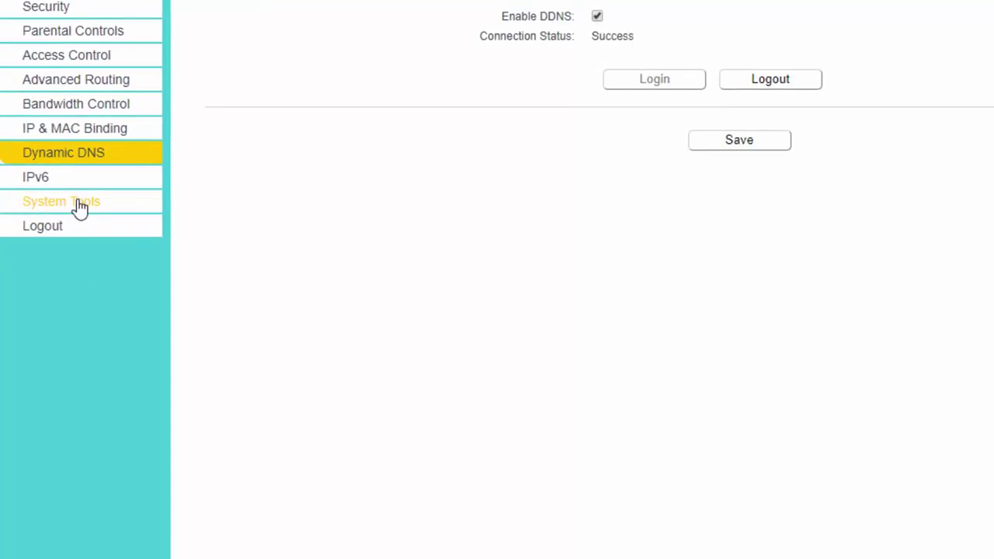
Open System Tools > Firmware Upgrade, showing firmware 0.9.1 4.16 Build 170822 and hardware Archer C20 v4.
click(85, 205)
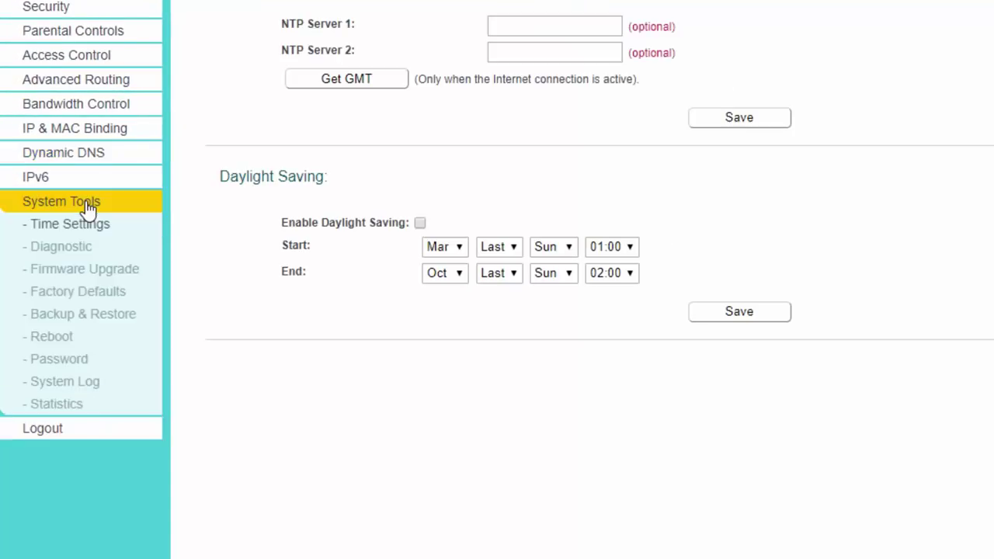
click(73, 270)
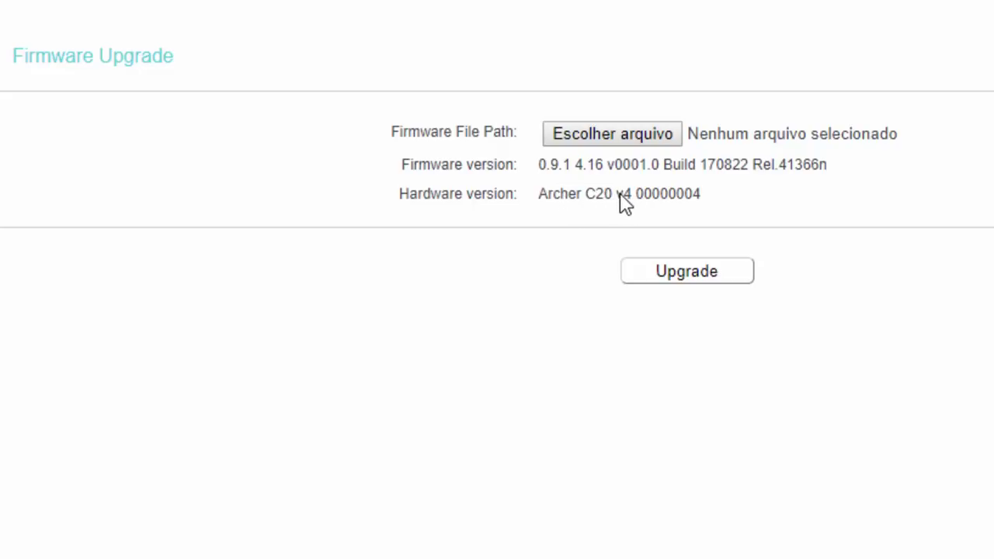
drag(616, 195, 633, 195)
click(631, 197)
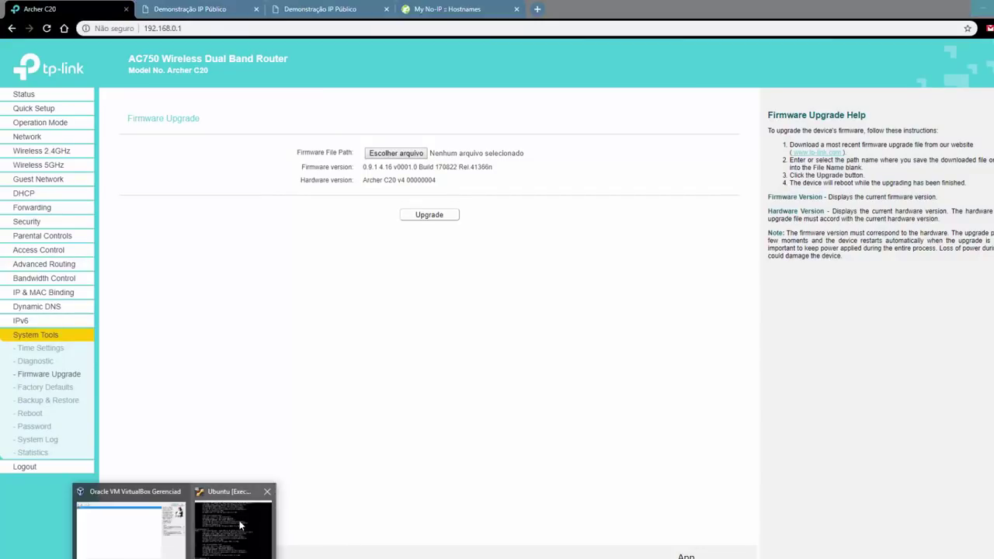
click(240, 525)
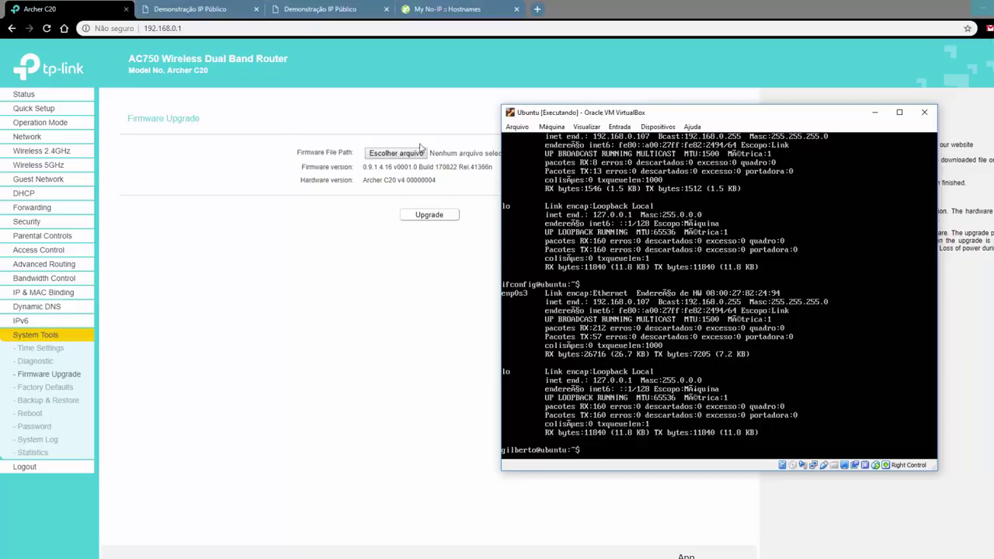
key(alt+Tab)
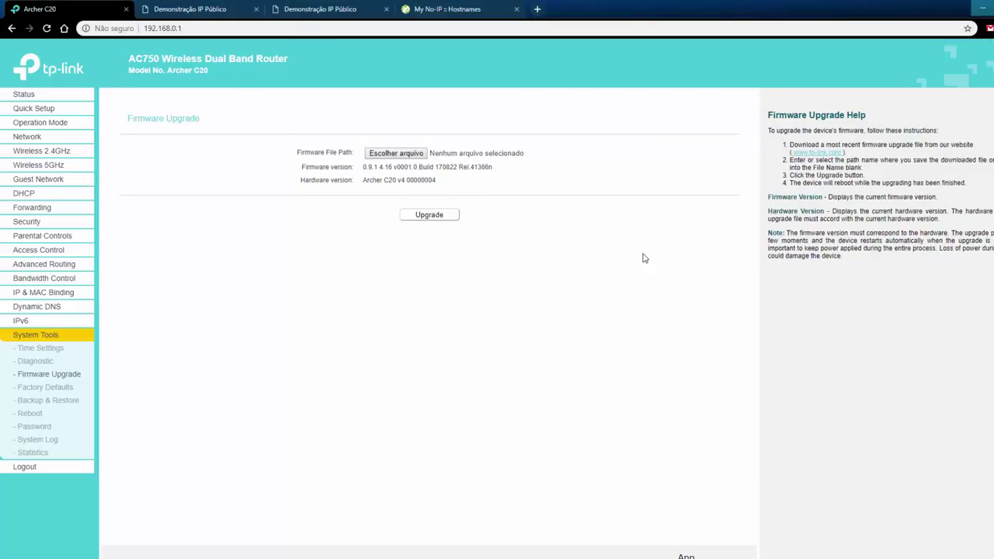